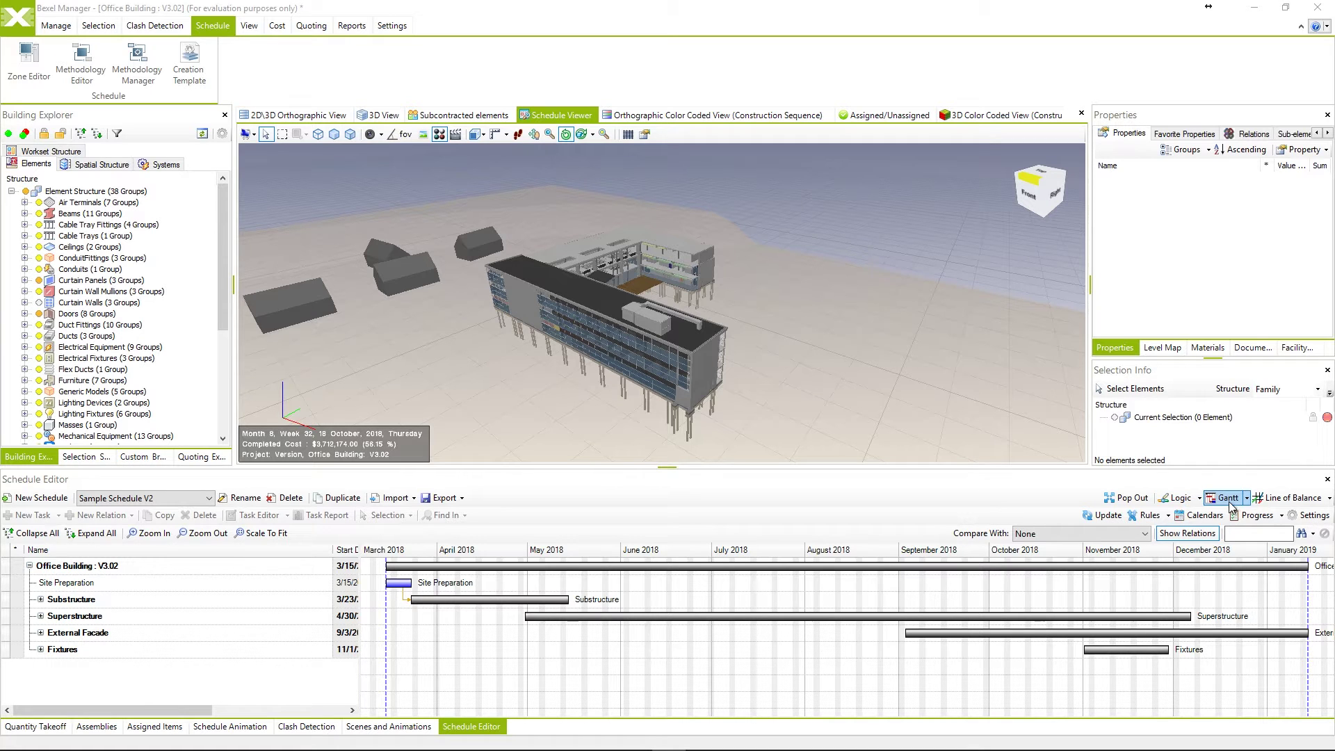
Switch the schedule to the Logic network view and zoom the diagram canvas
click(1185, 502)
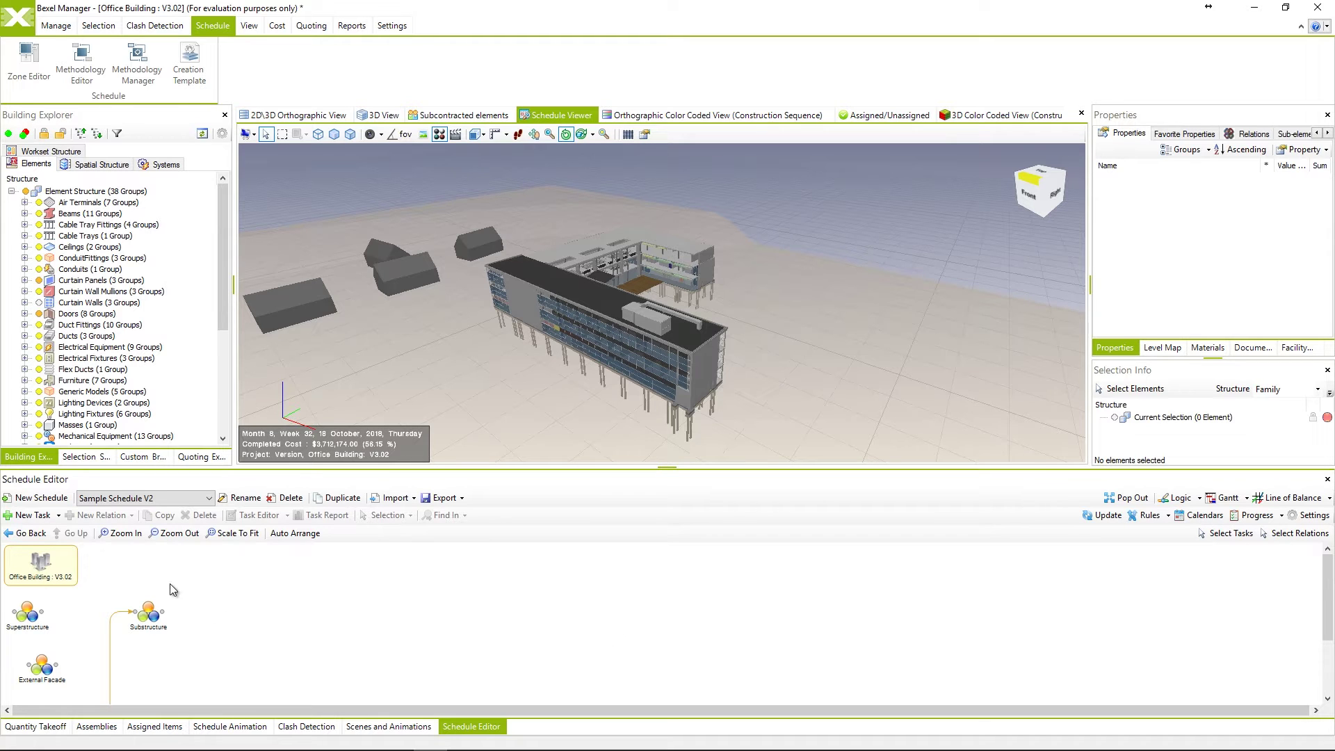
click(124, 537)
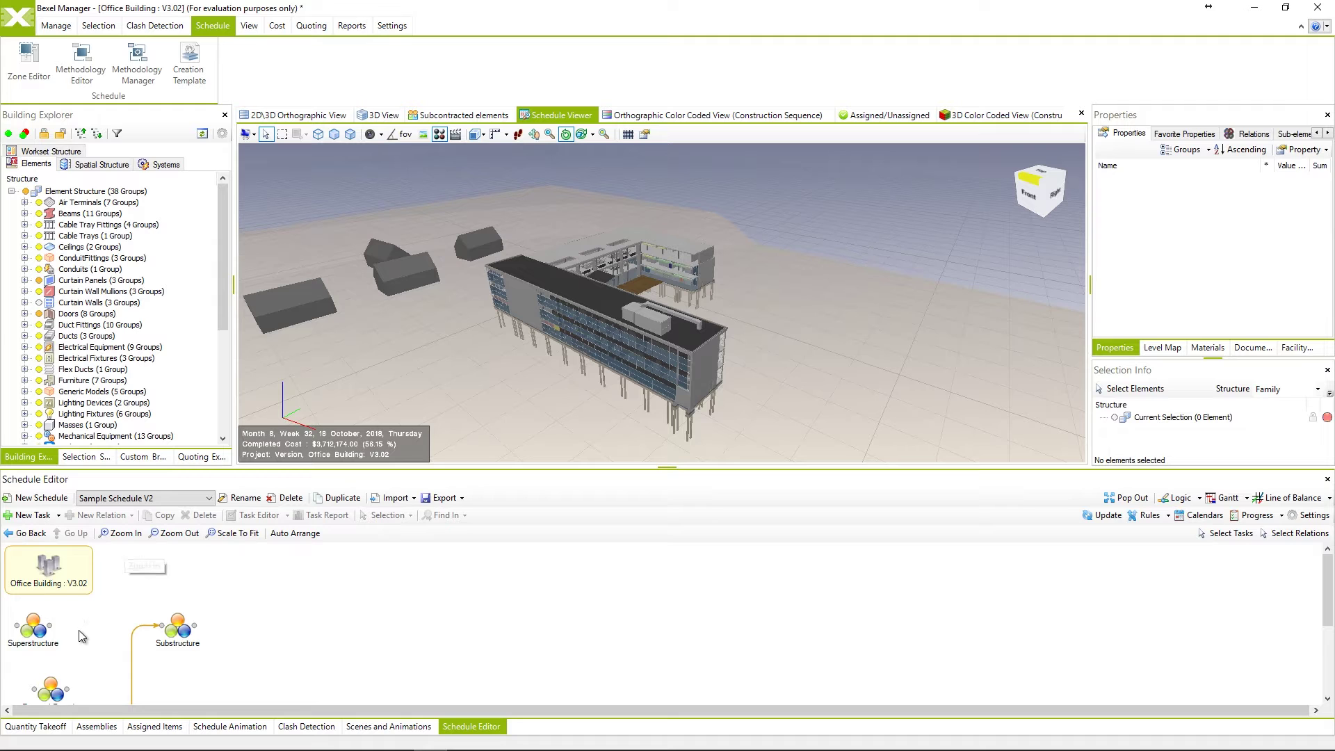
scroll(77, 634, down, 1)
scroll(77, 634, down, 1)
scroll(77, 634, up, 1)
Drill into Superstructure › Finishes › Phase 3, then return to the Superstructure level
double_click(40, 630)
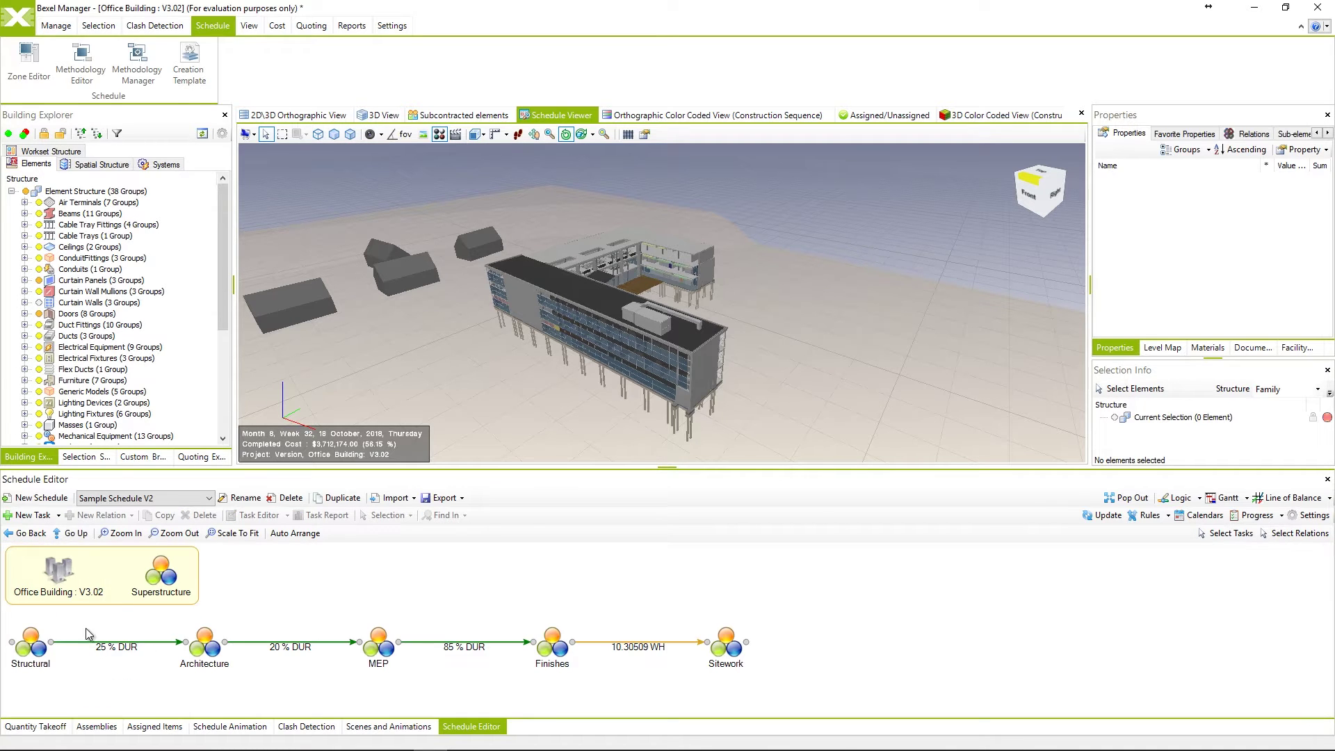
double_click(541, 650)
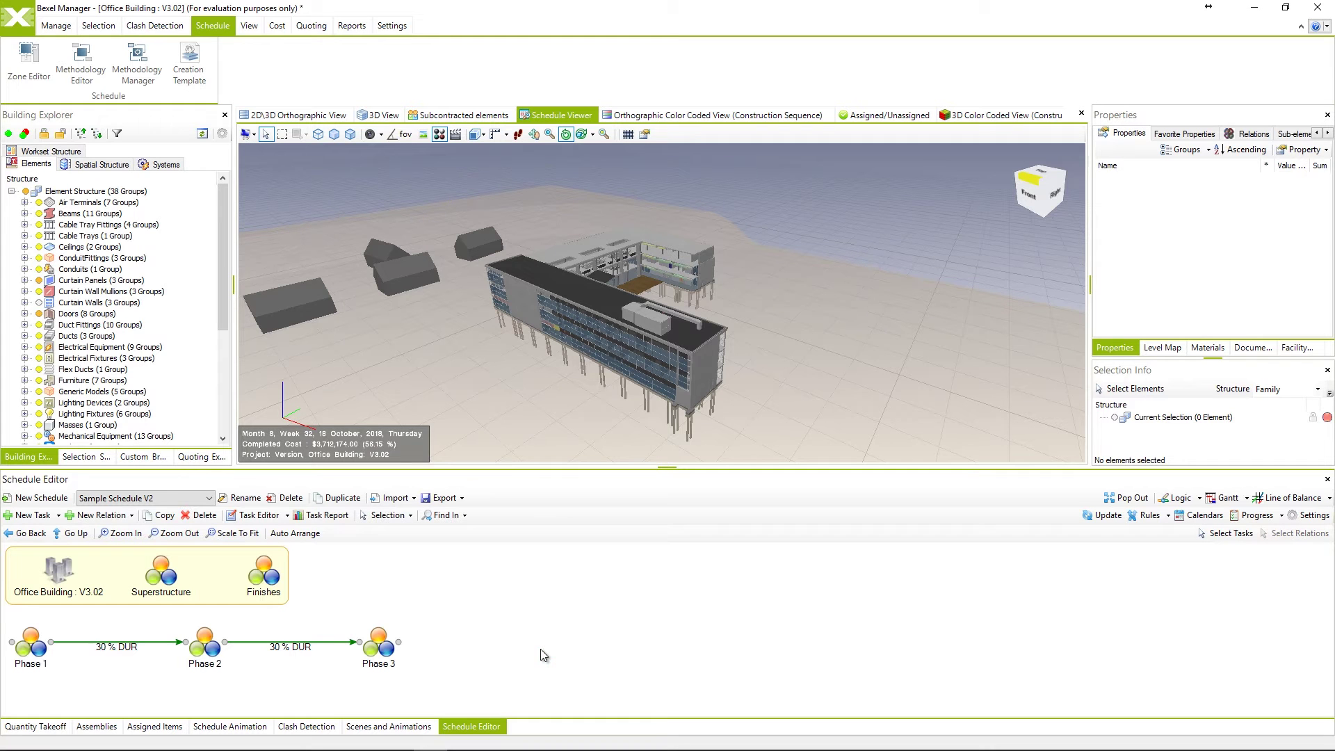
double_click(378, 644)
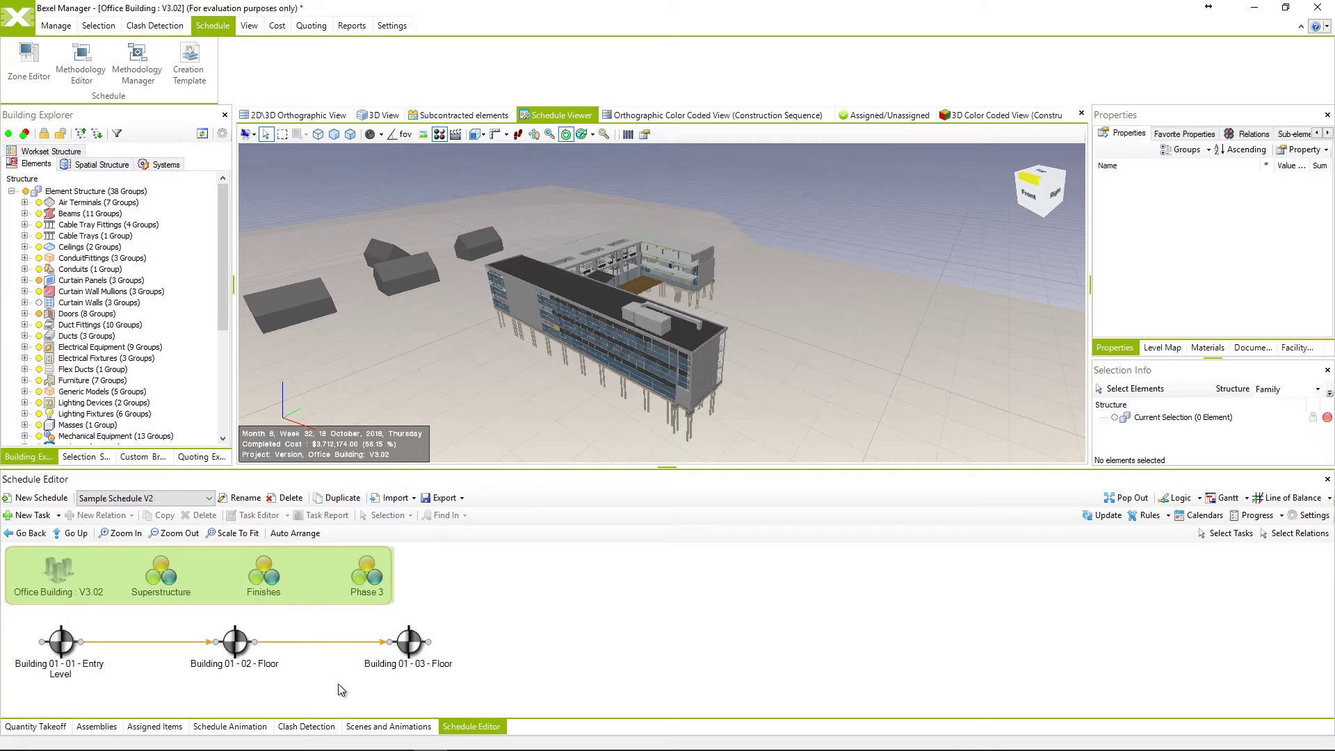
click(167, 586)
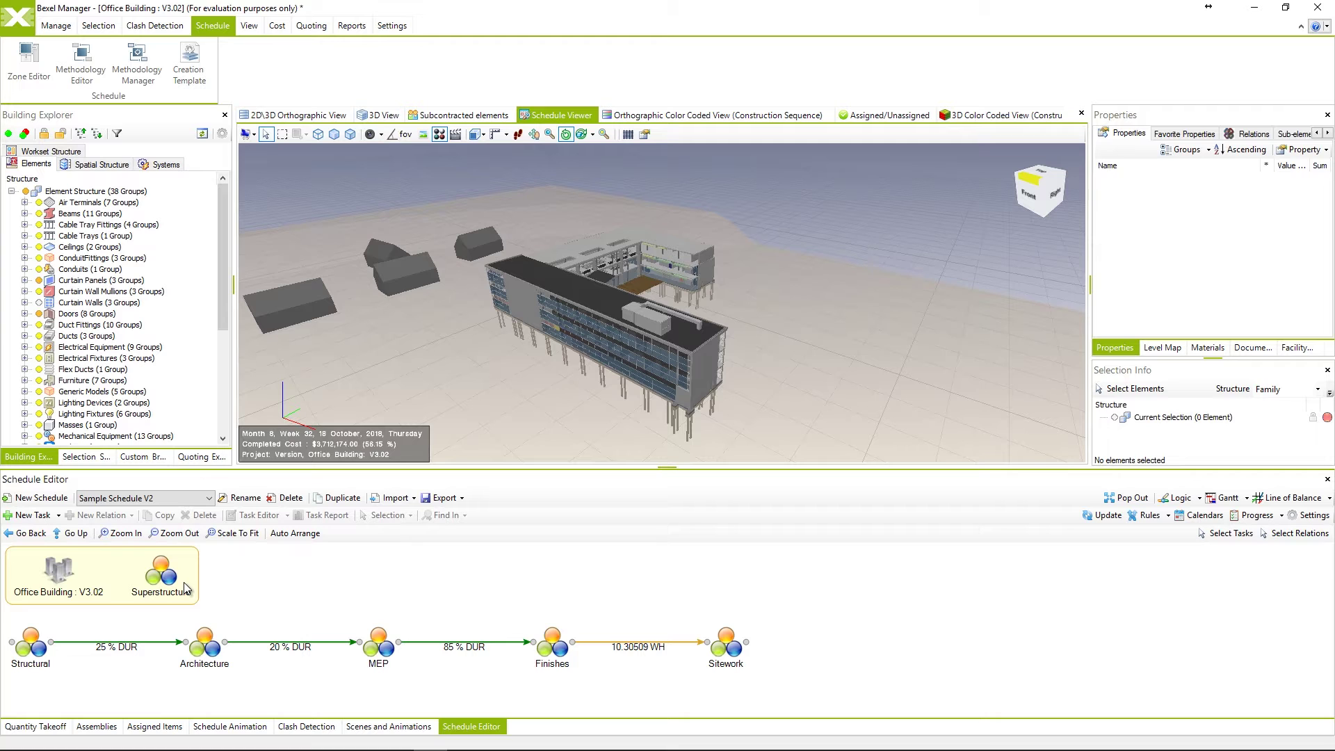
click(126, 538)
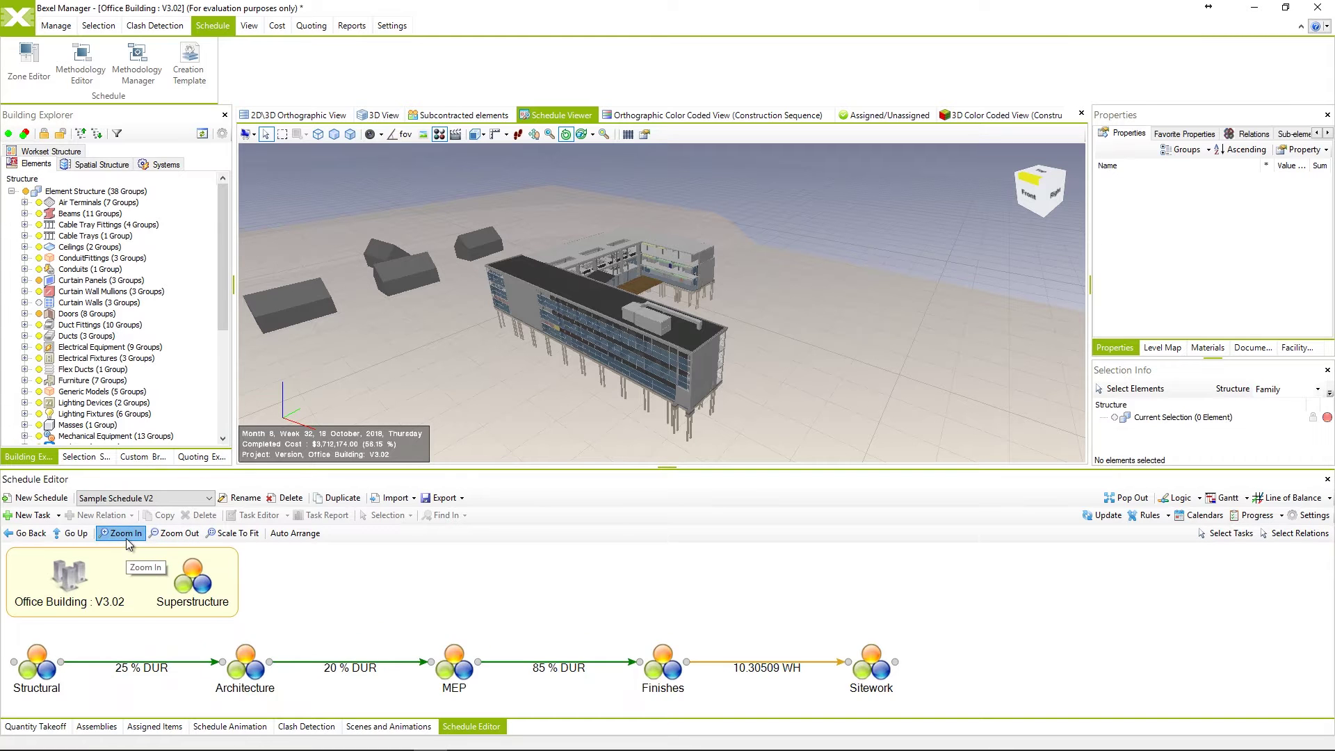
click(181, 538)
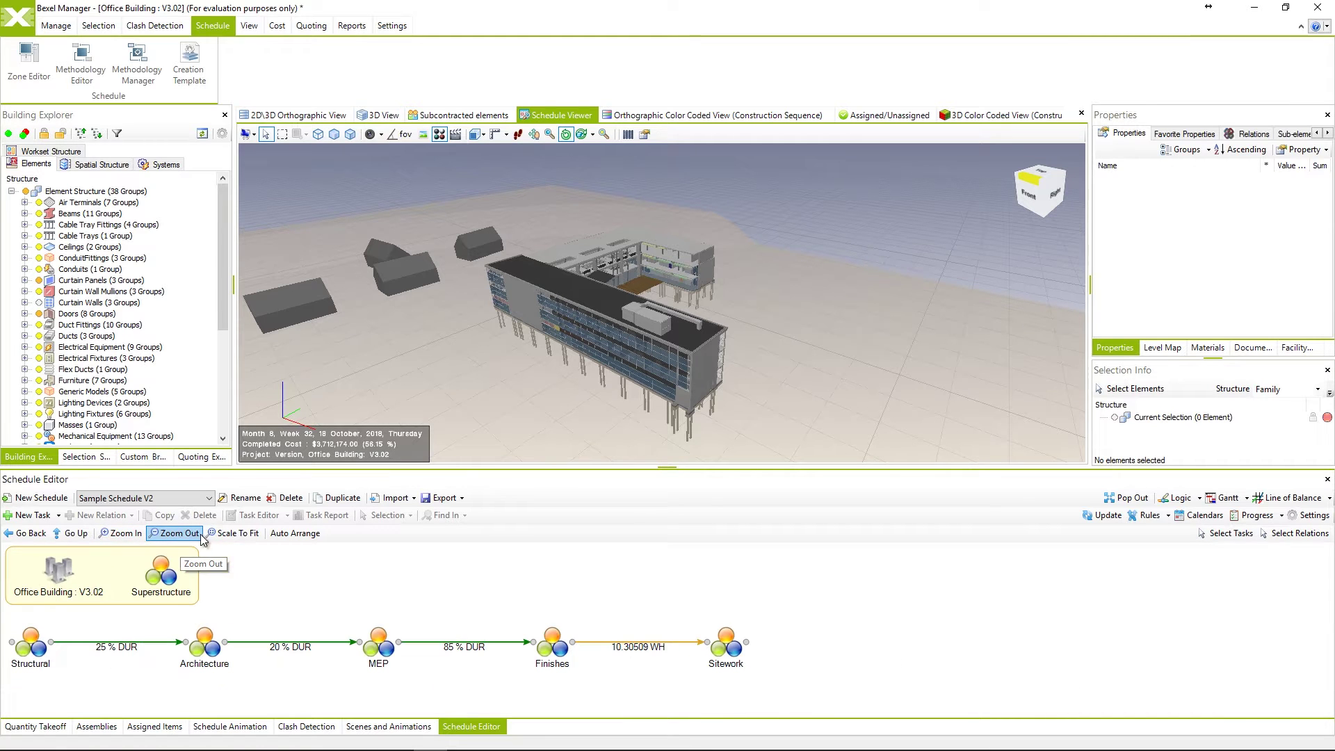
click(243, 537)
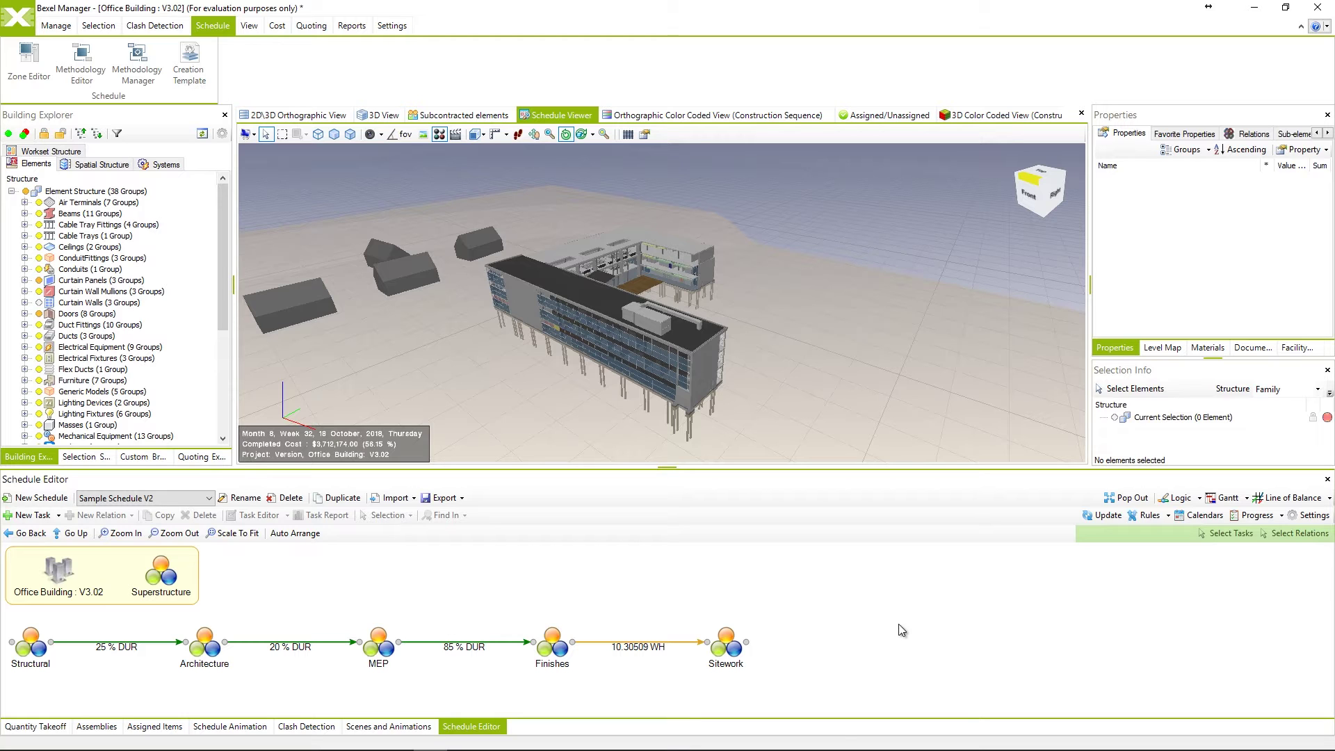
click(1291, 532)
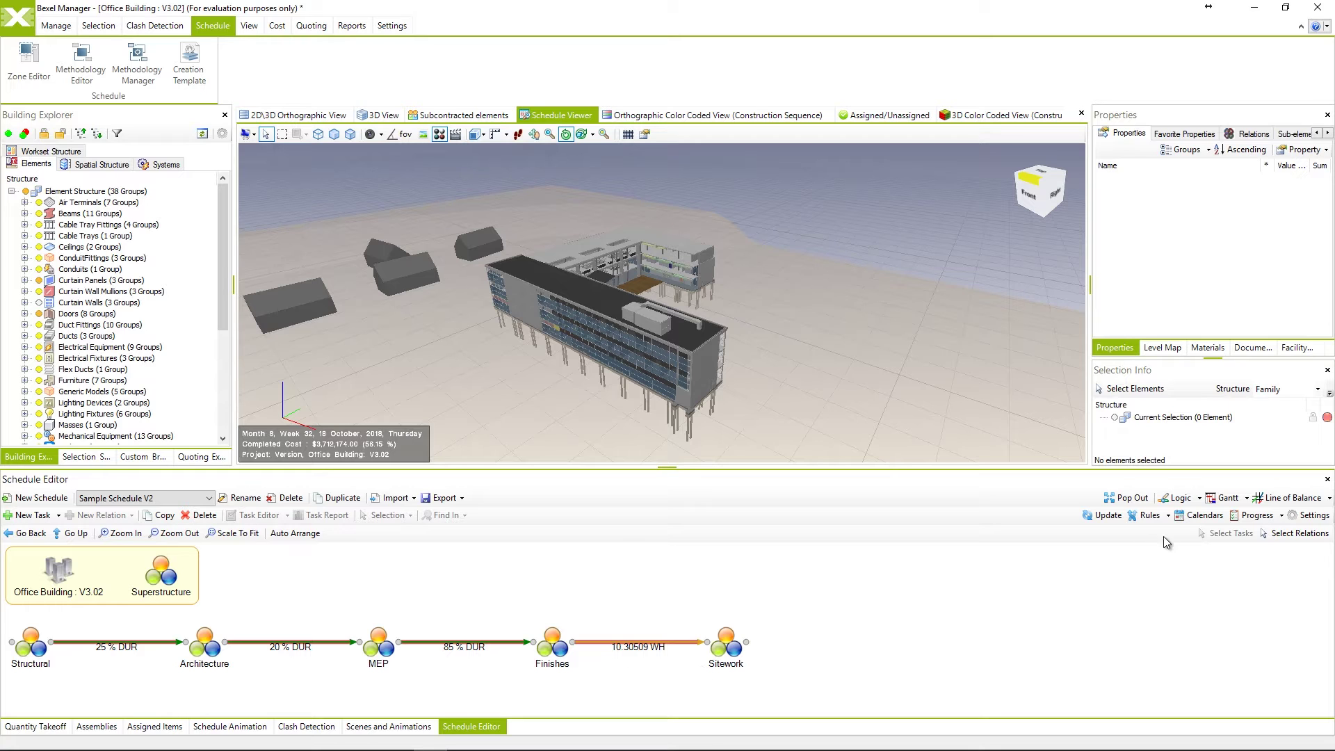
click(1011, 583)
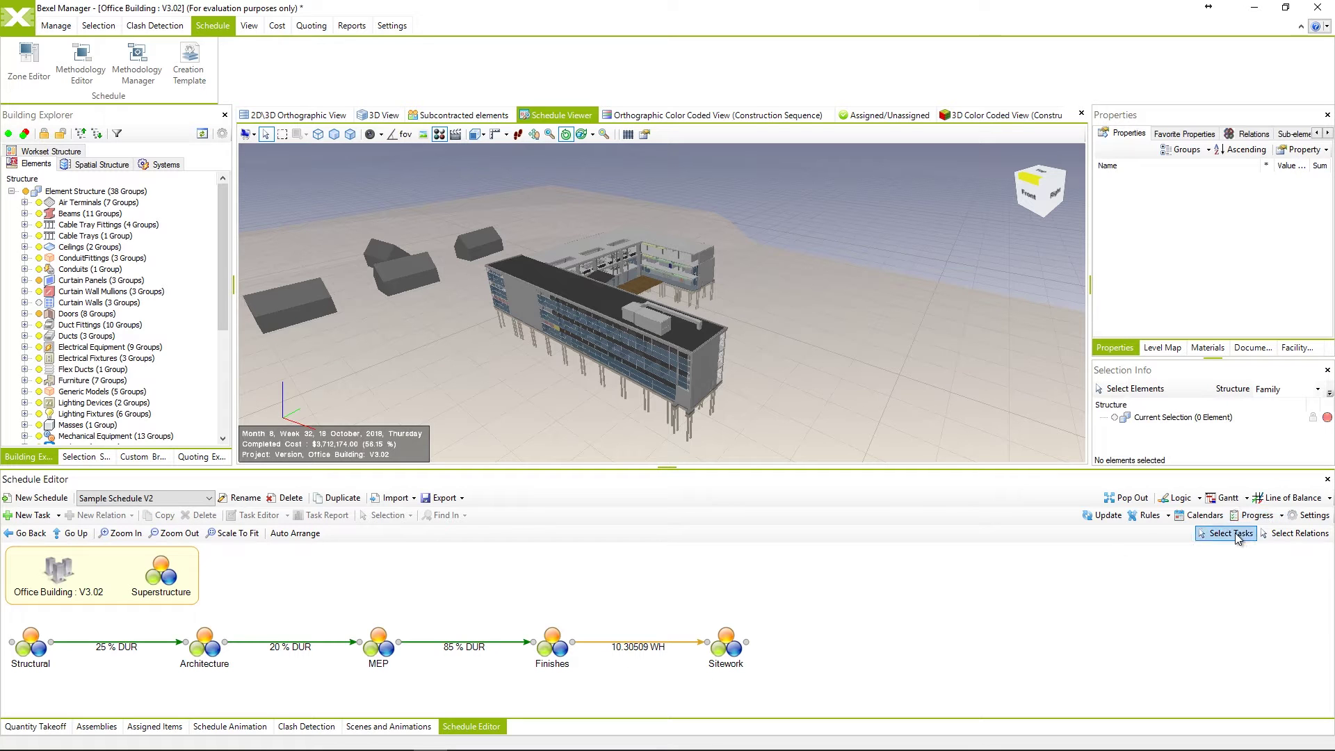
click(1231, 532)
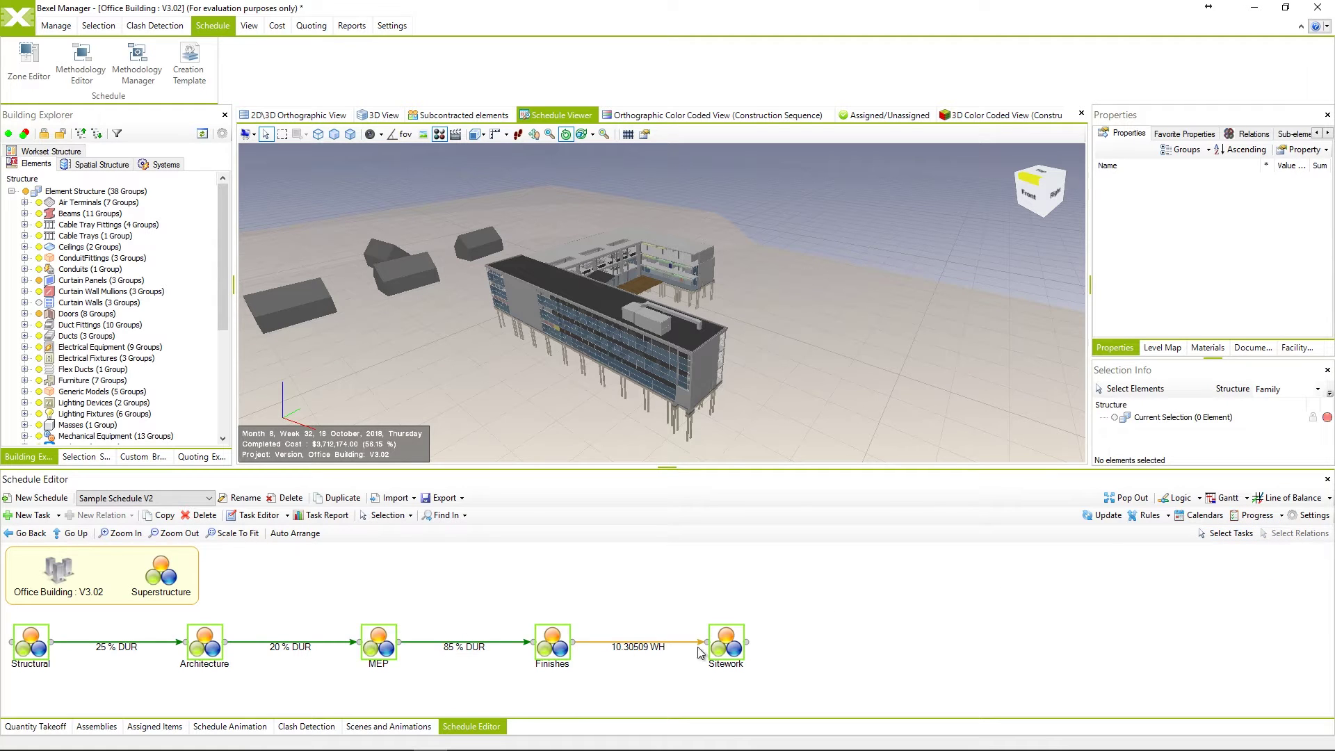
click(451, 611)
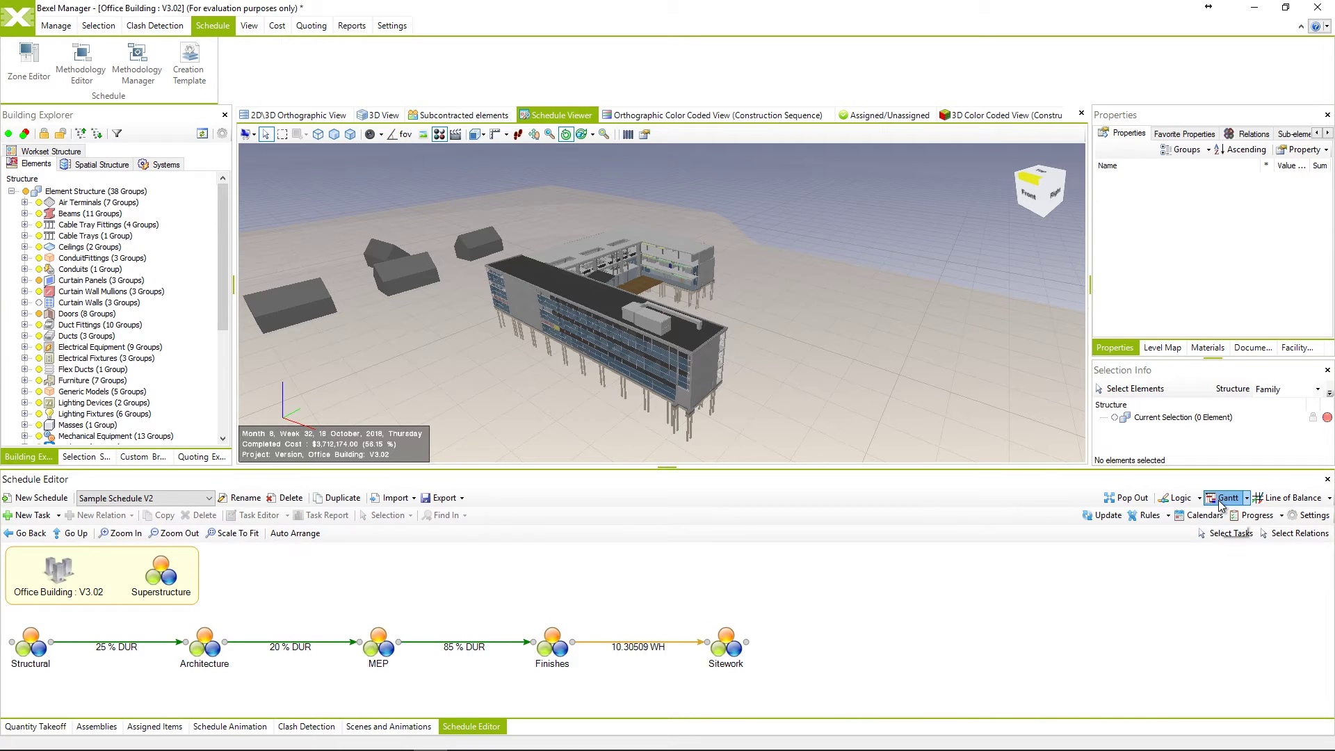
Switch back to the Gantt chart with Substructure and its phases expanded
click(1224, 498)
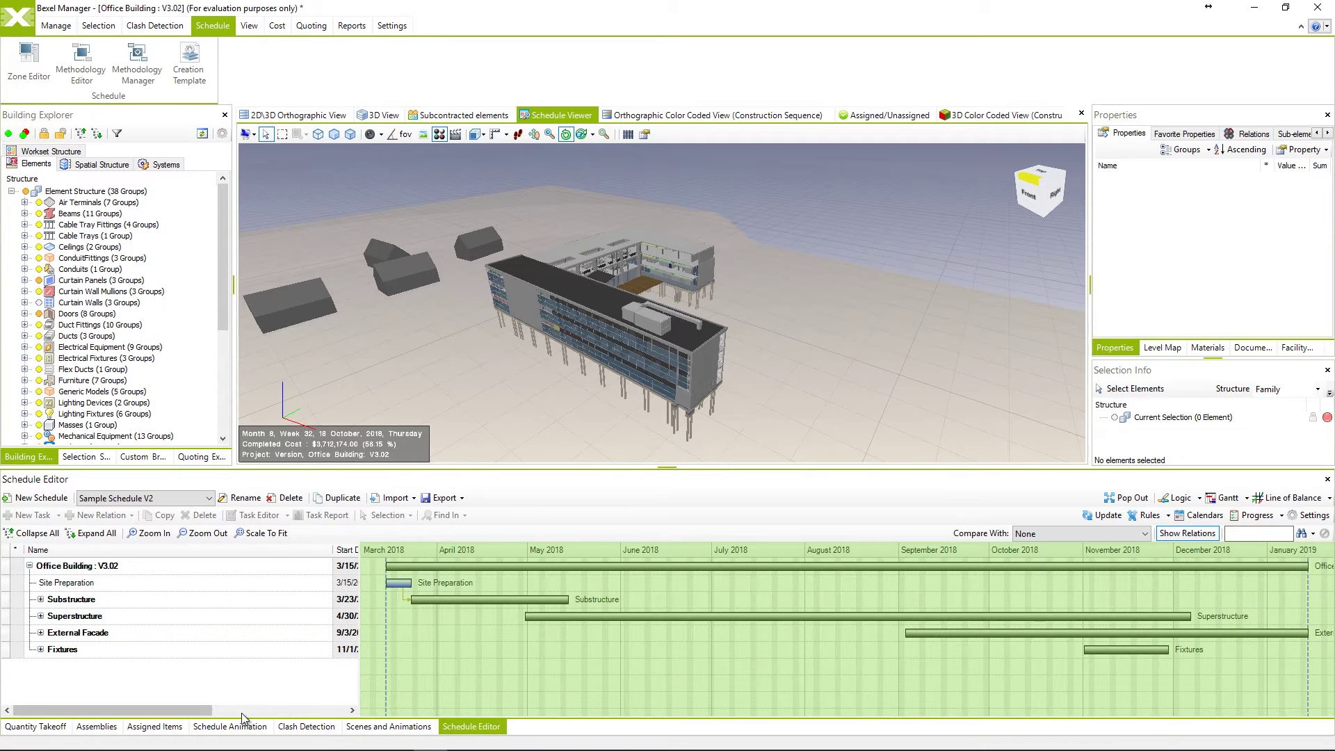
click(40, 599)
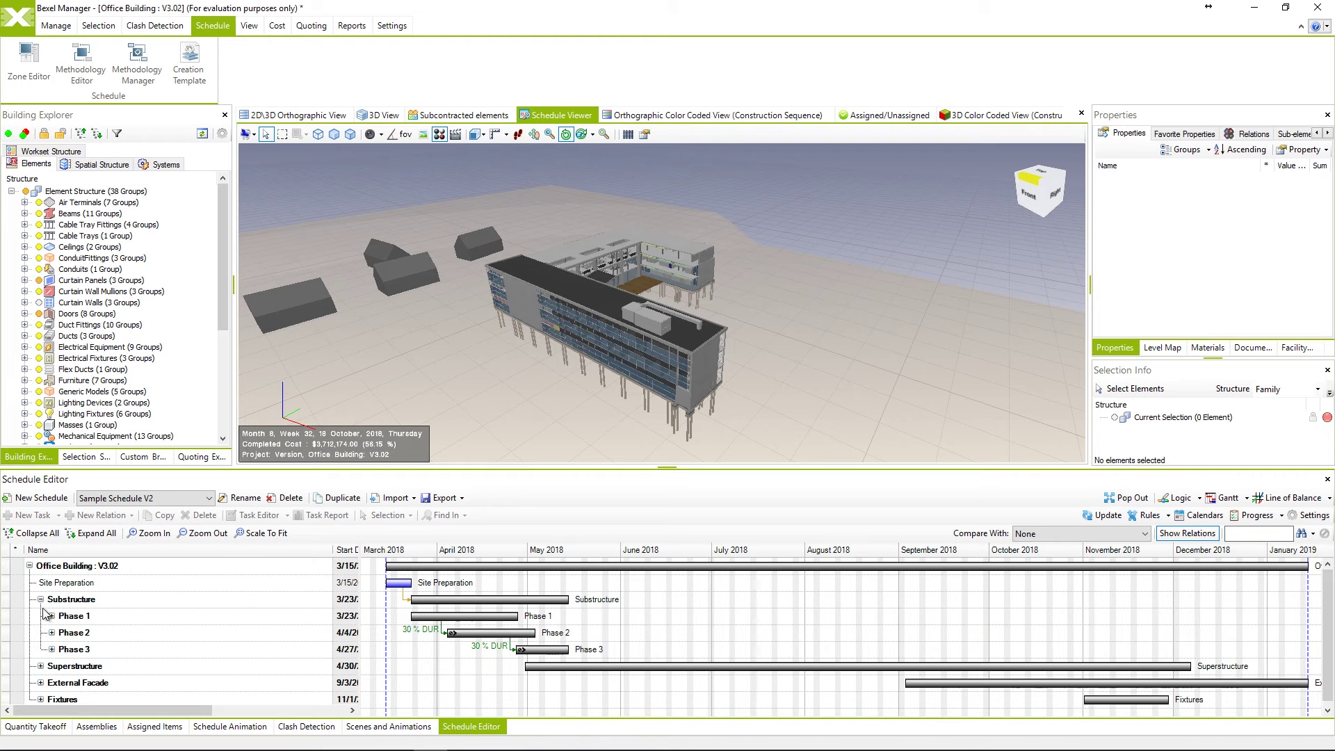
scroll(70, 625, down, 3)
click(52, 608)
Scroll down to the Superstructure trades and zoom the timeline in and back out
scroll(104, 640, down, 2)
scroll(132, 647, down, 2)
scroll(160, 654, down, 2)
scroll(188, 661, down, 2)
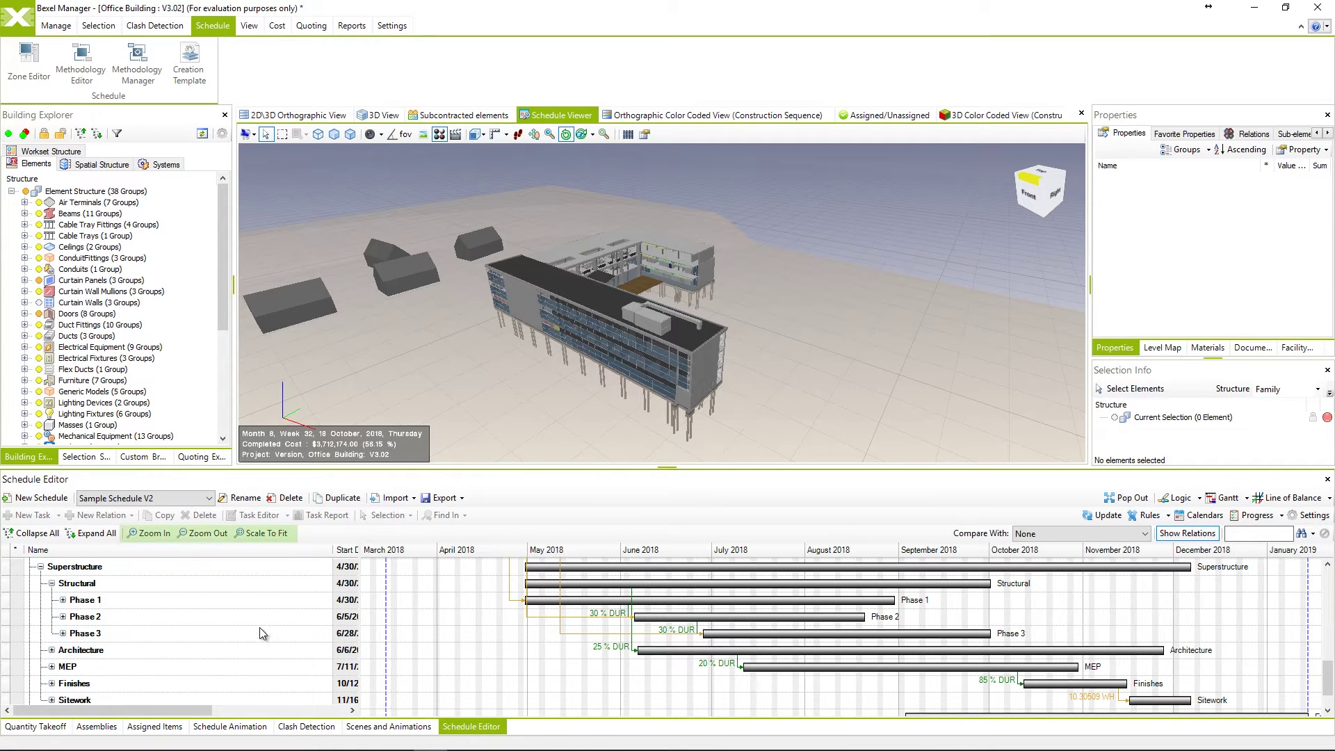
click(154, 534)
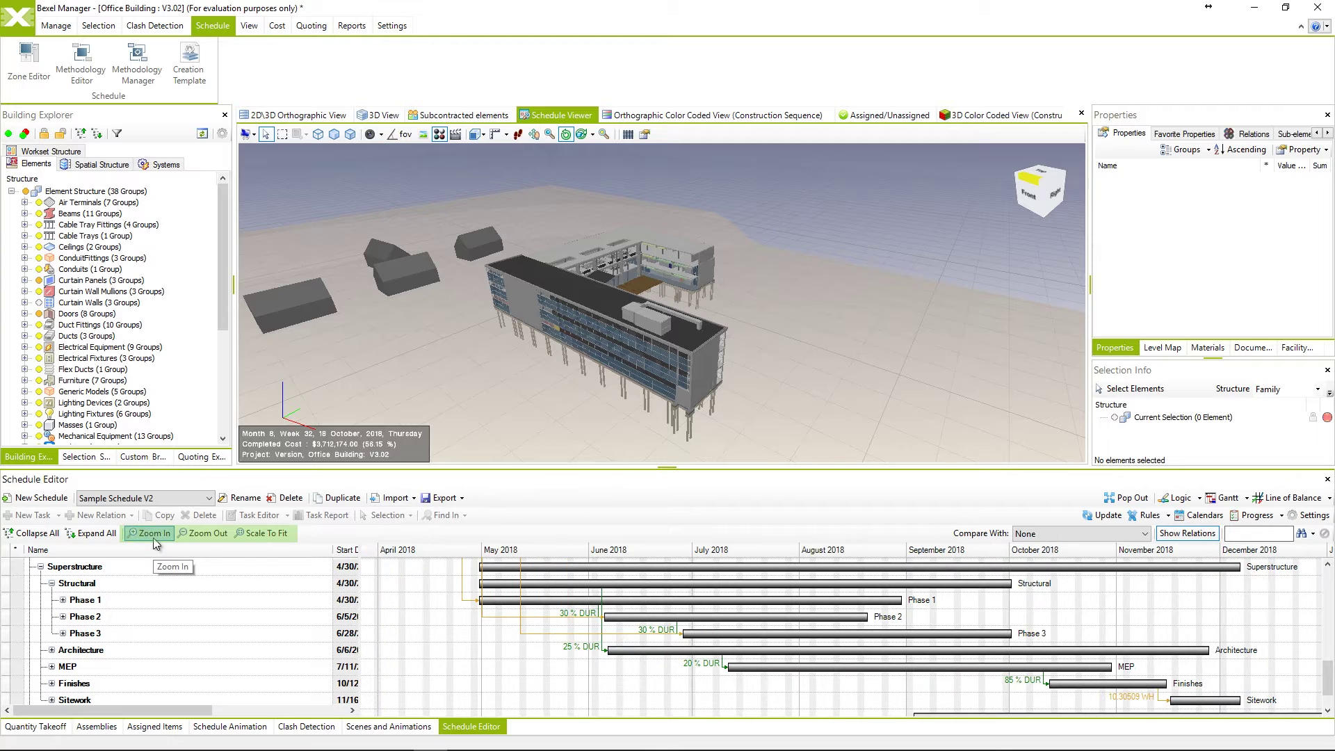
click(207, 533)
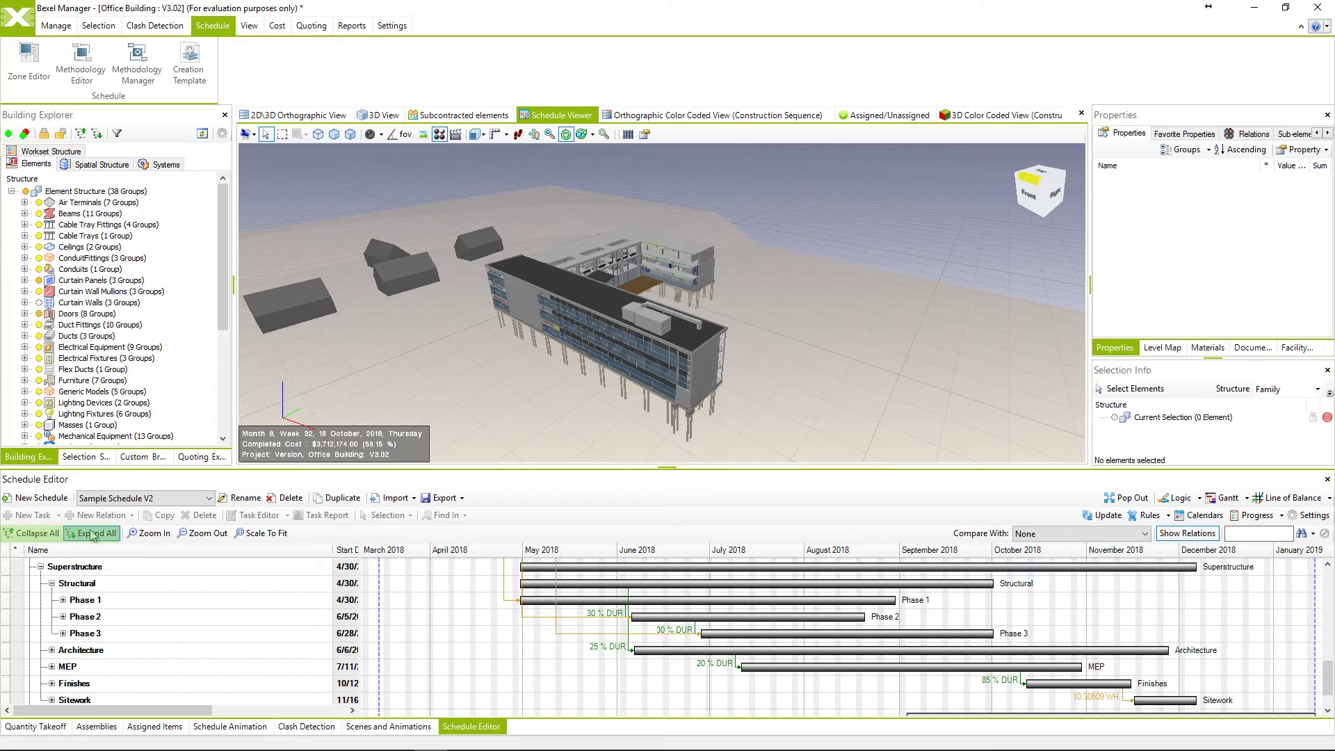
Collapse the schedule tree, then expand all levels down to element tasks like Pile Caps
click(49, 534)
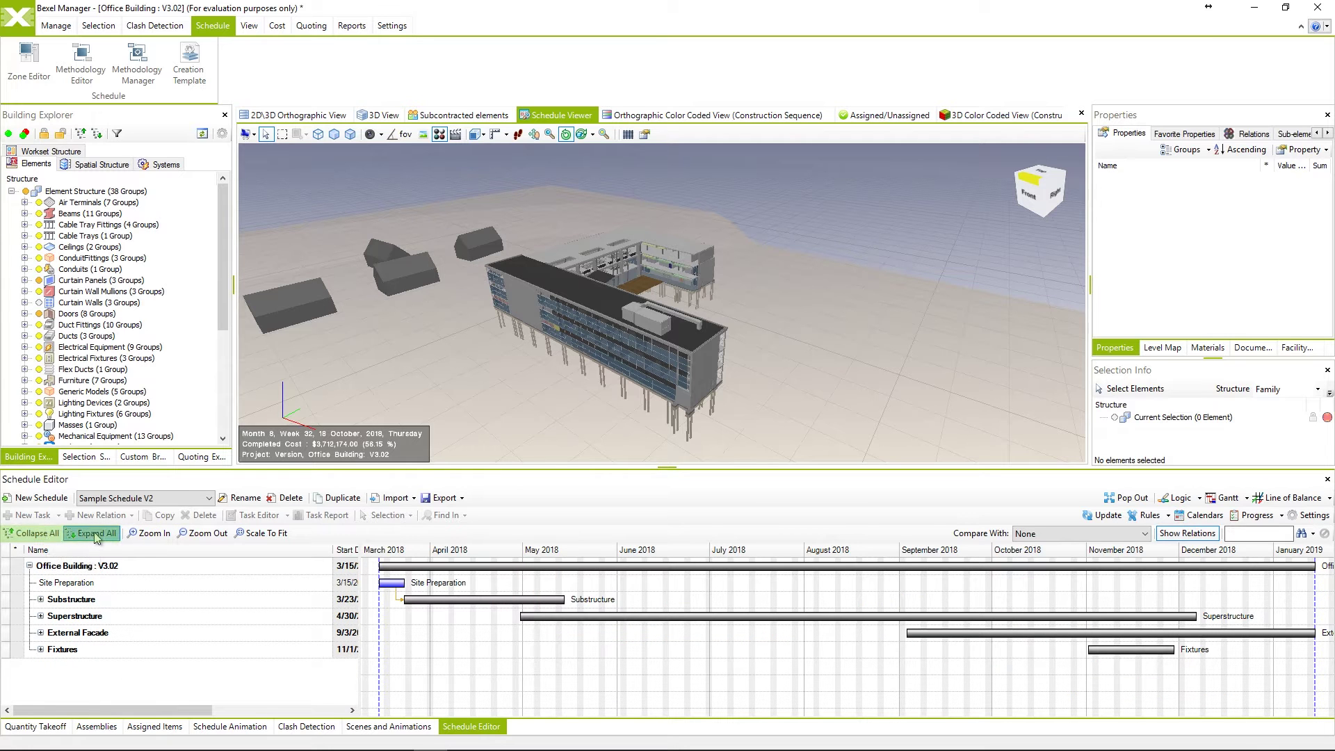
click(92, 534)
scroll(149, 649, down, 2)
scroll(149, 649, down, 2)
scroll(151, 650, down, 2)
scroll(151, 650, down, 2)
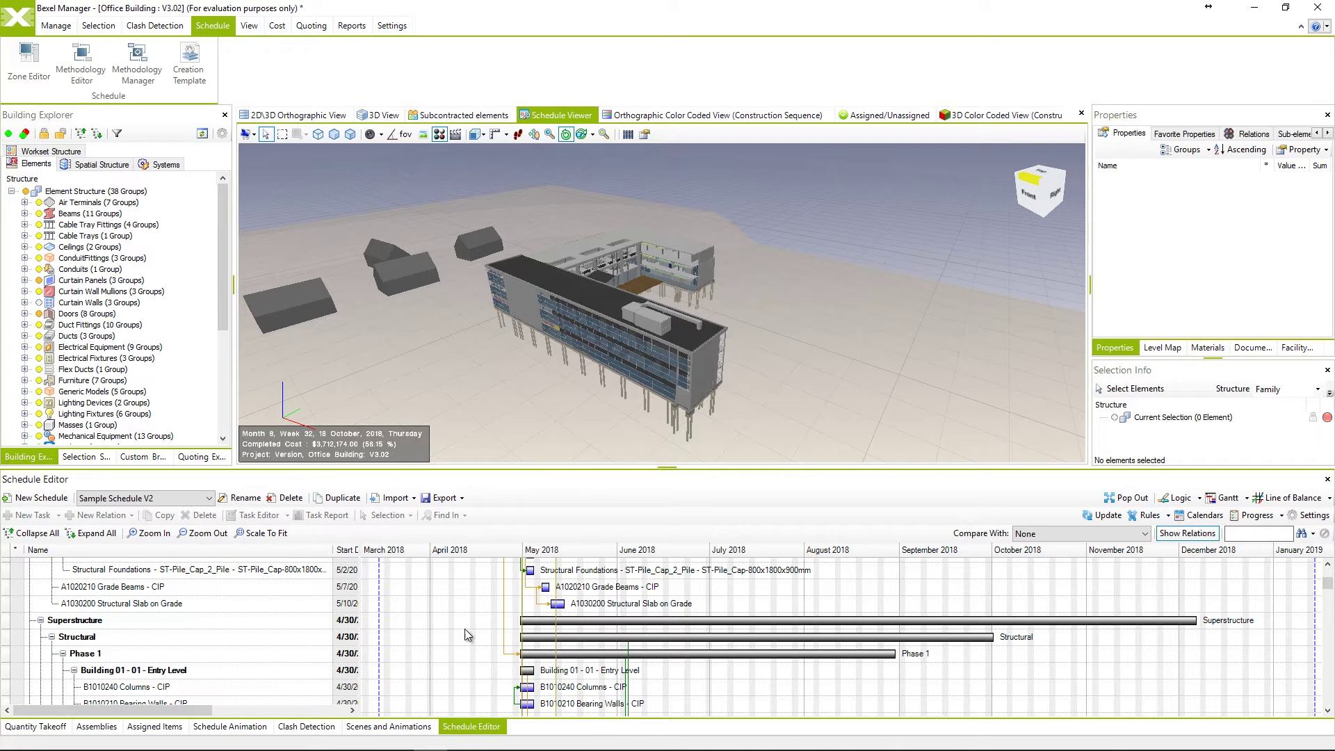
scroll(532, 643, up, 3)
scroll(543, 643, up, 3)
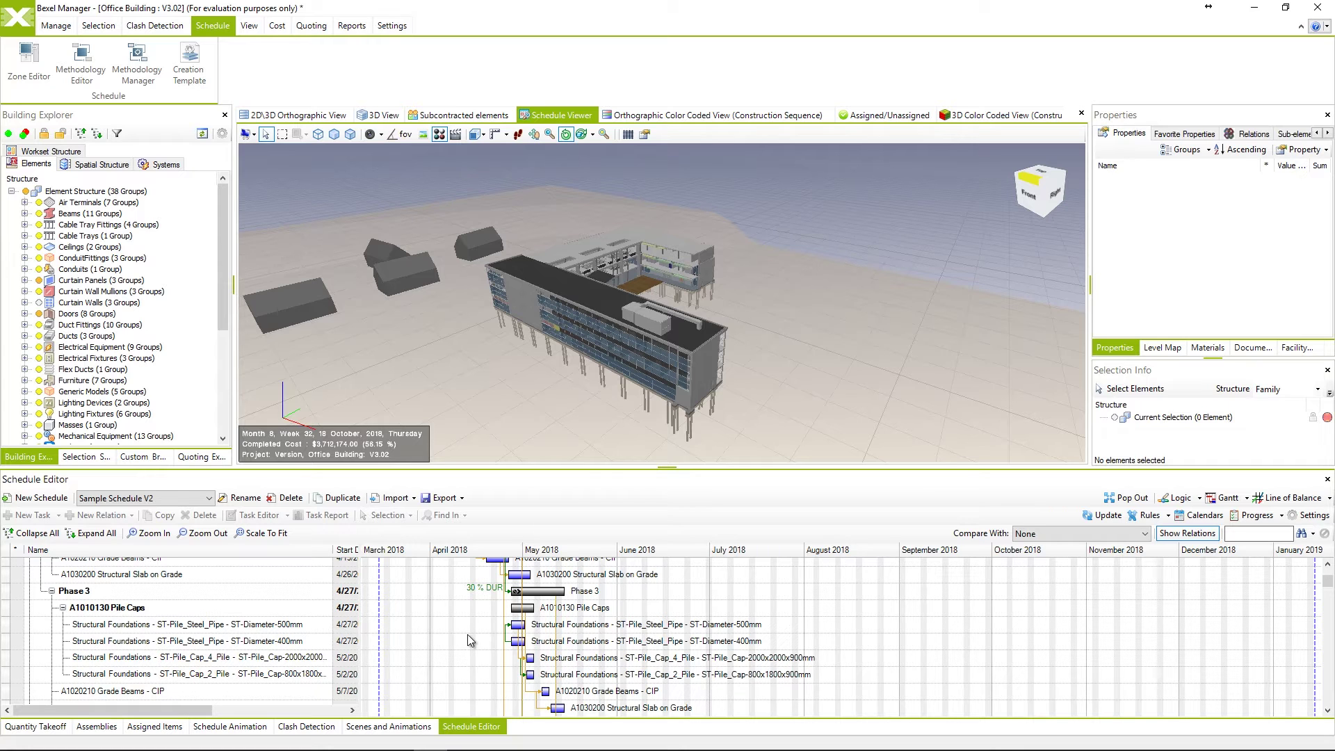
Drag the Phase 3 bar later so it starts on 6/11
click(543, 594)
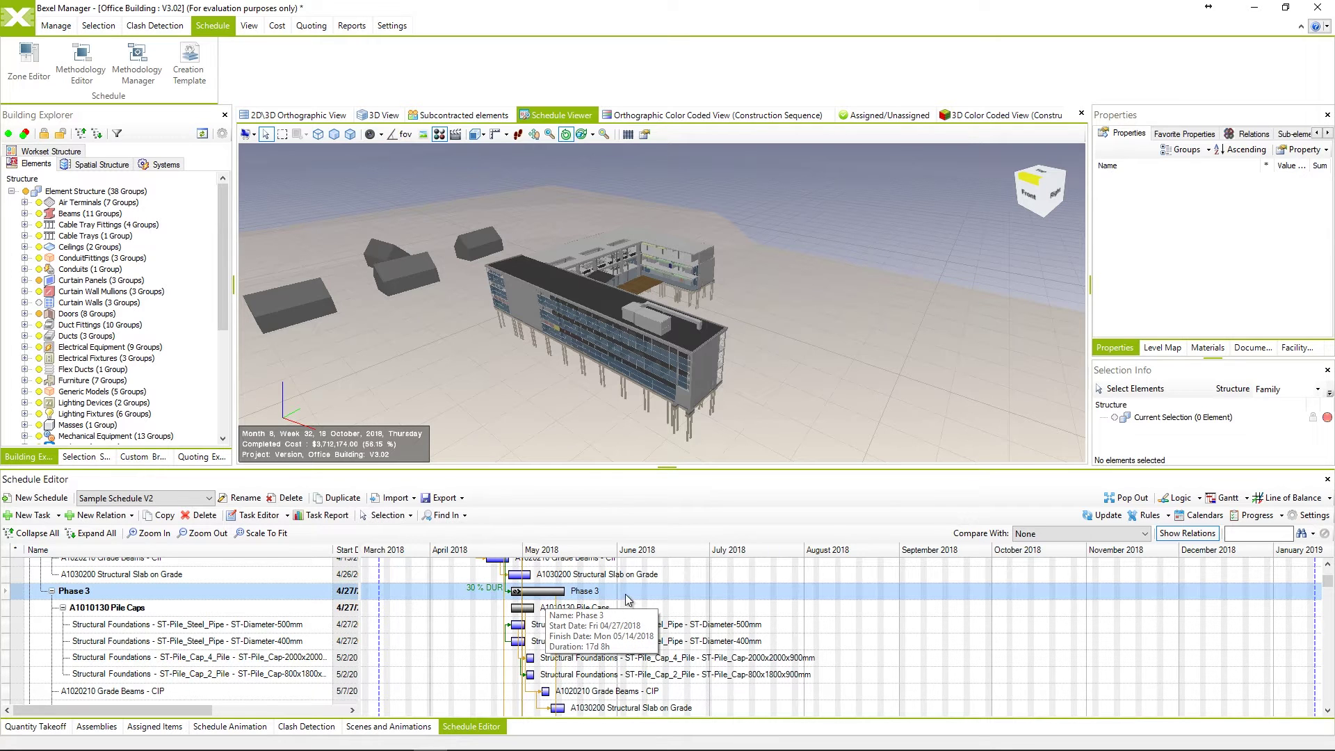
mouse_move(556, 592)
mouse_down()
mouse_move(743, 593)
mouse_move(691, 600)
mouse_up()
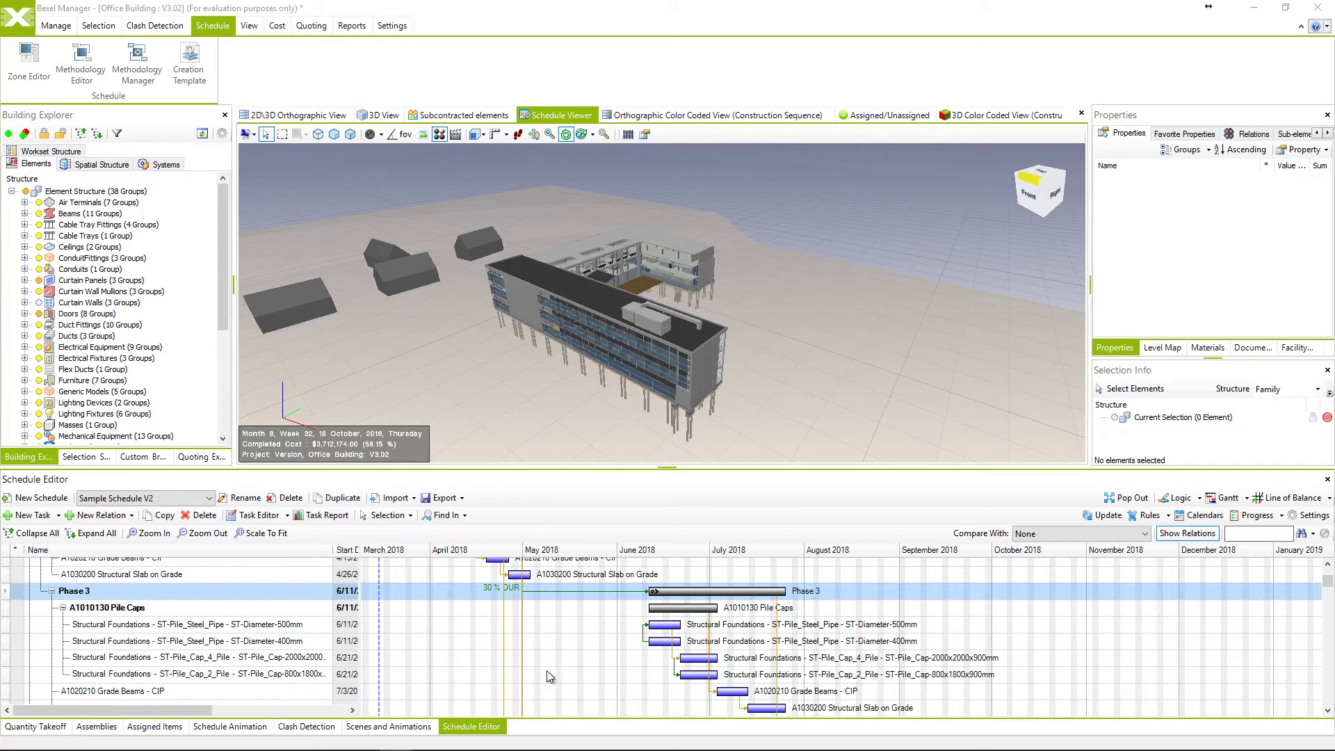
Compare with Sample Schedule and toggle Show Relations off and back on
click(1107, 534)
click(1095, 558)
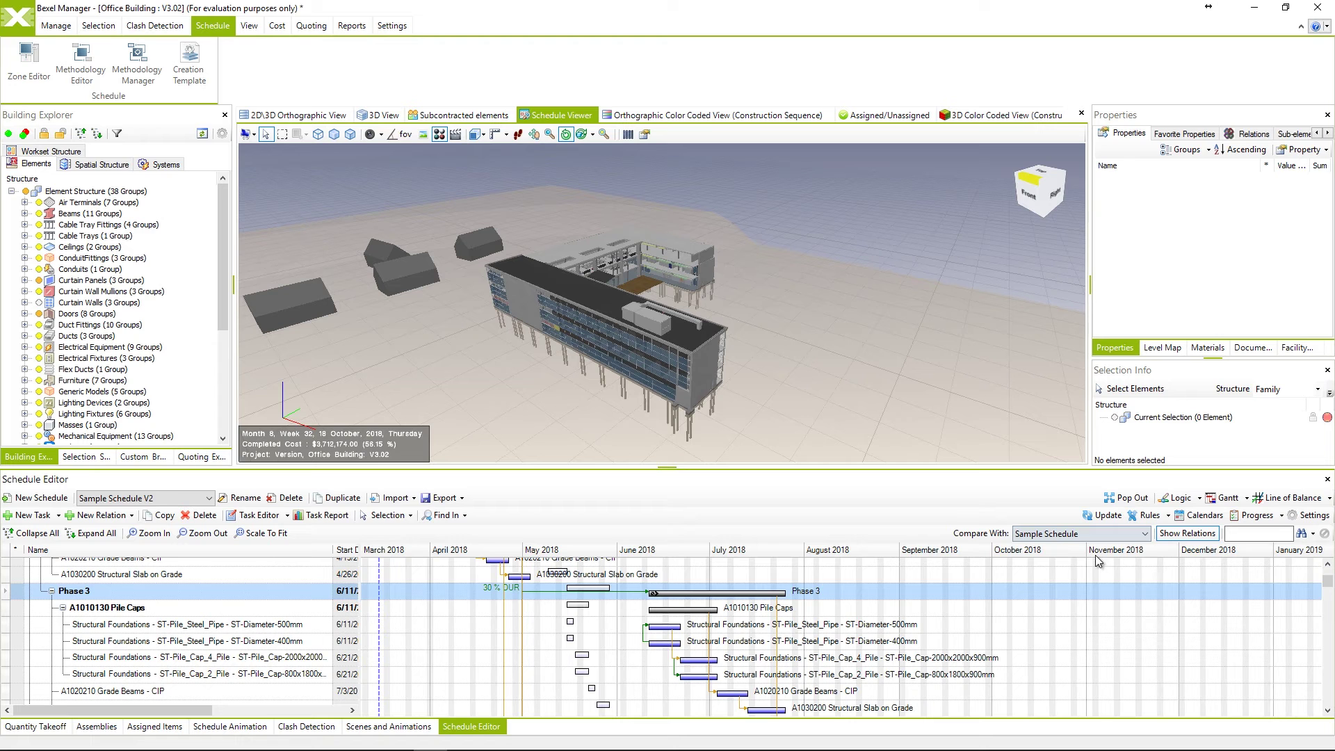
scroll(628, 659, up, 5)
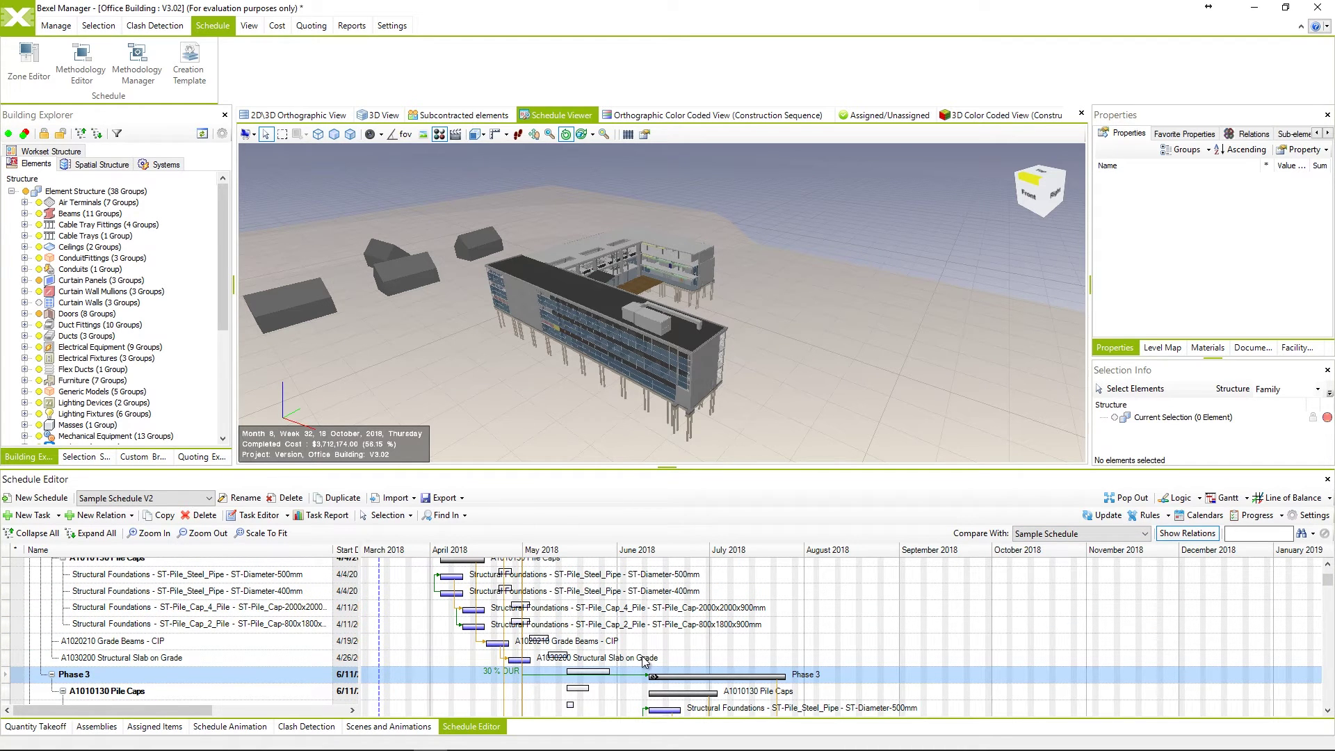
click(1175, 536)
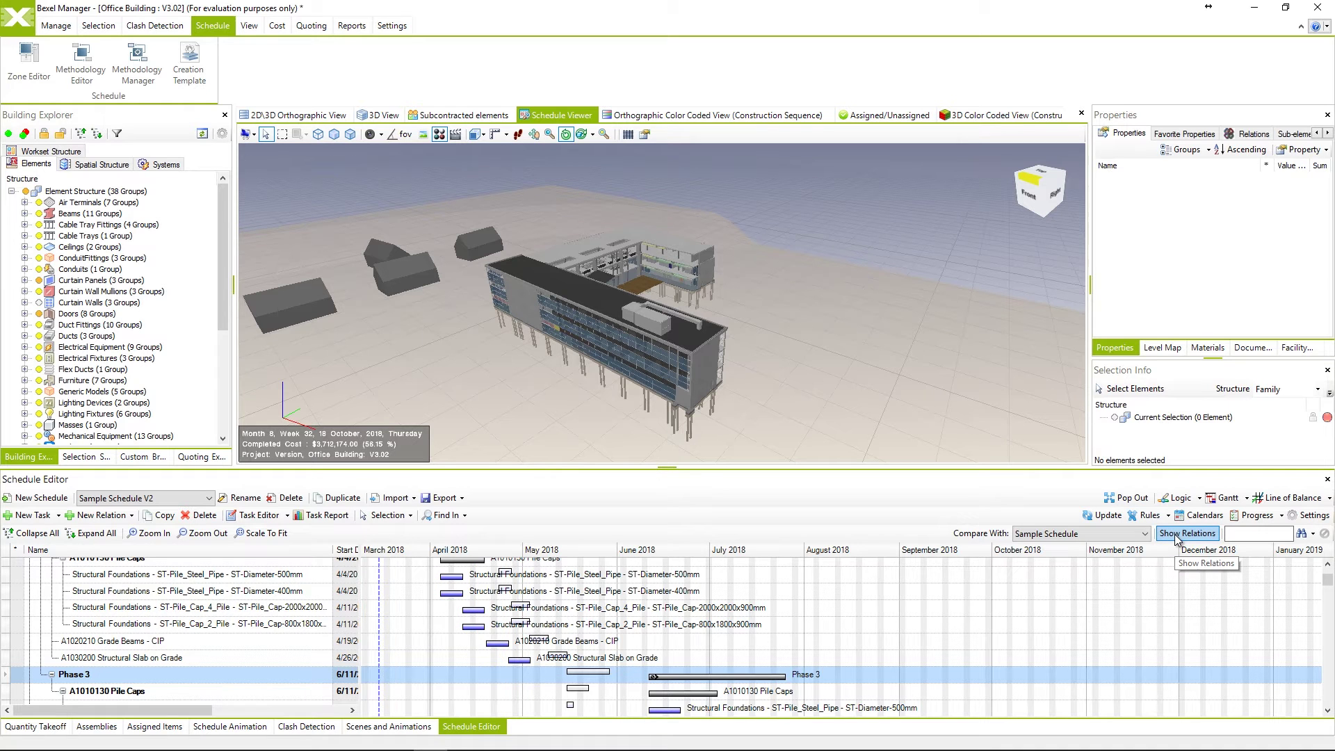
click(1175, 537)
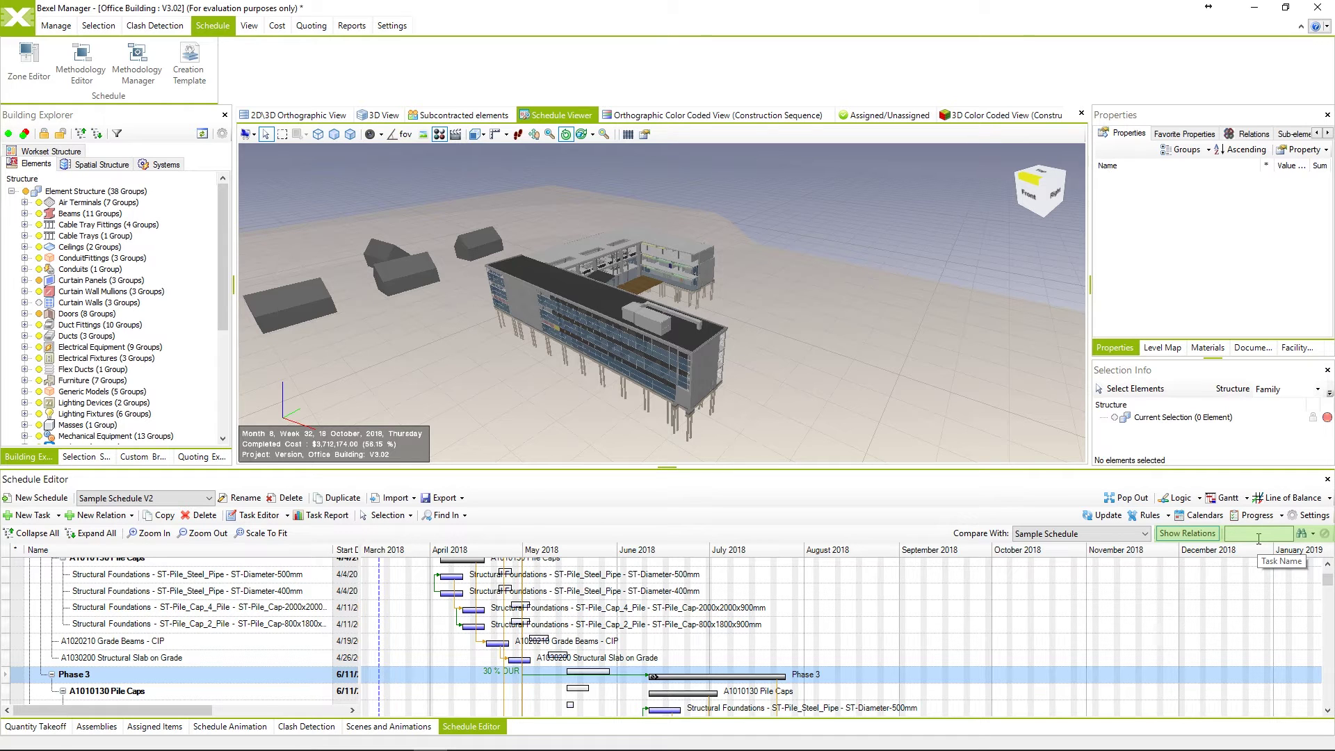
Search Task Name for 'CIP' and review matches such as Grade Beams, Columns and Beams
text(CIP)
key(Return)
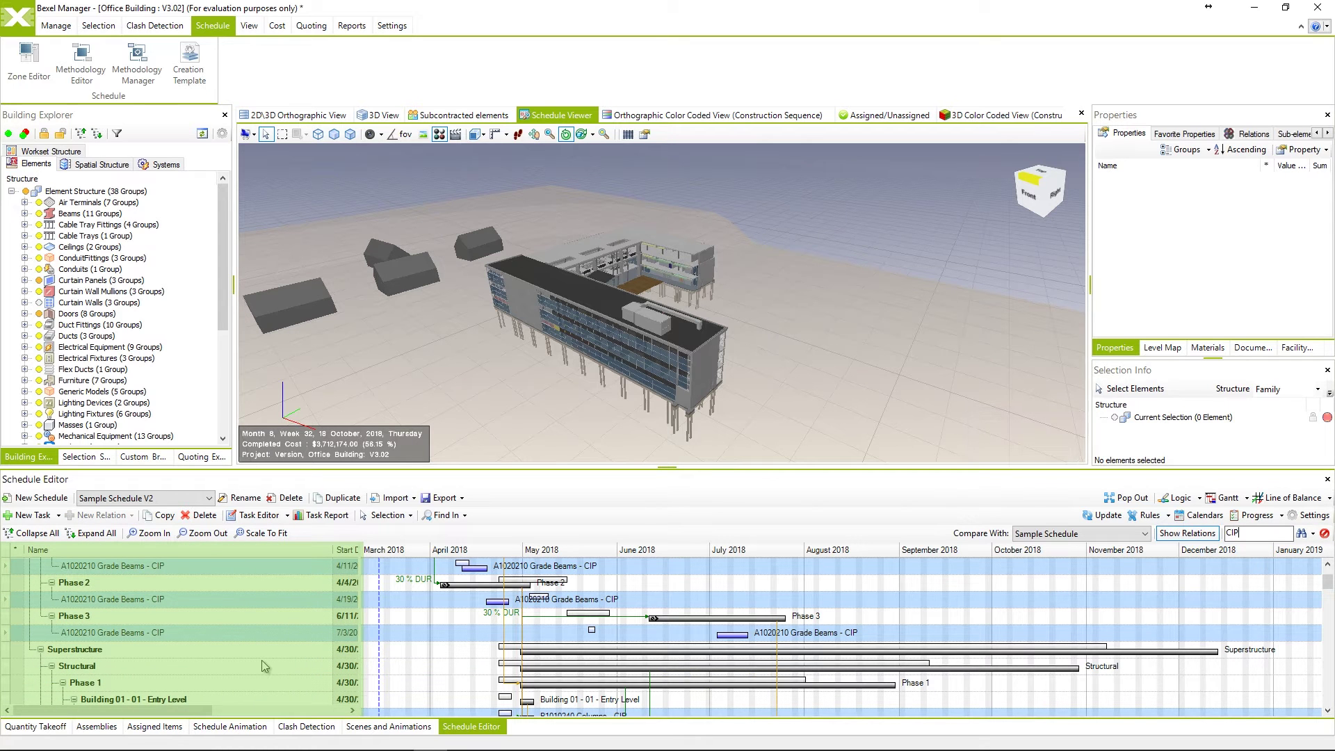
scroll(261, 660, up, 2)
scroll(261, 661, down, 2)
scroll(261, 660, down, 1)
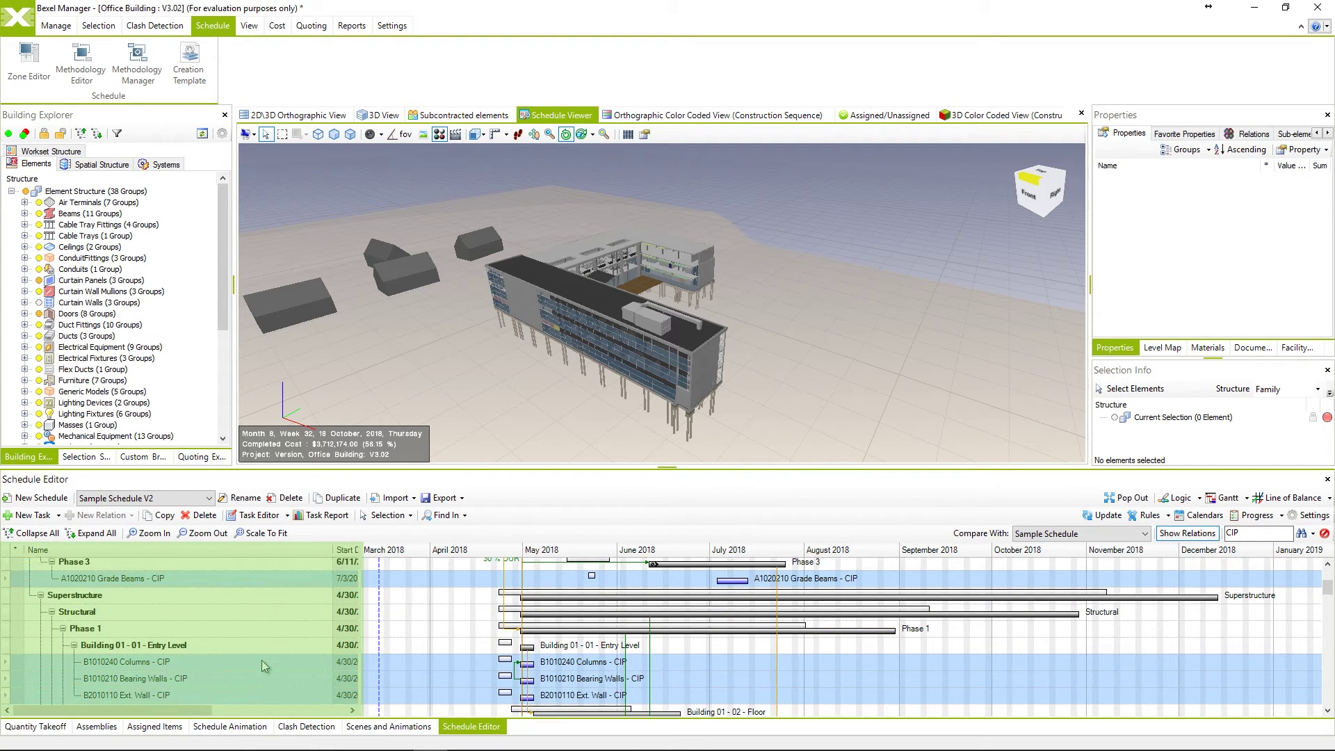
scroll(262, 661, down, 1)
scroll(261, 661, down, 1)
scroll(261, 660, down, 1)
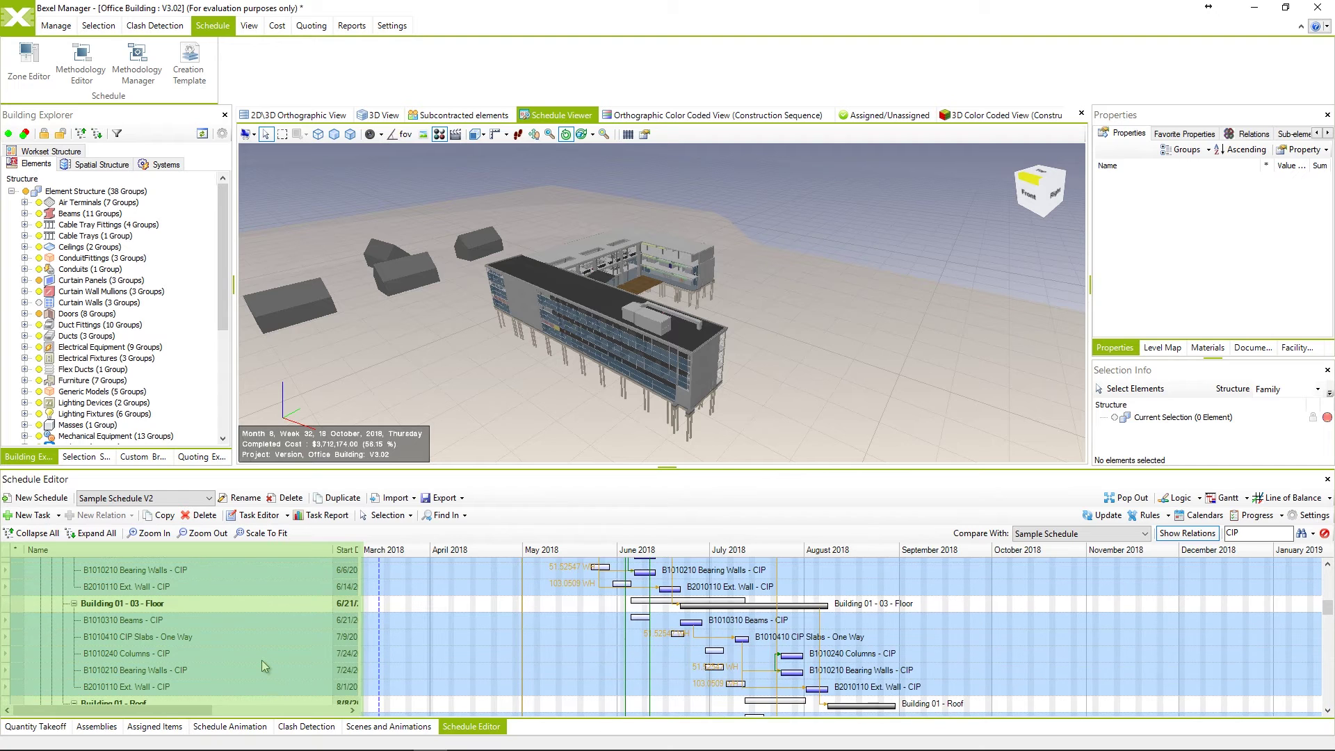
scroll(262, 661, down, 1)
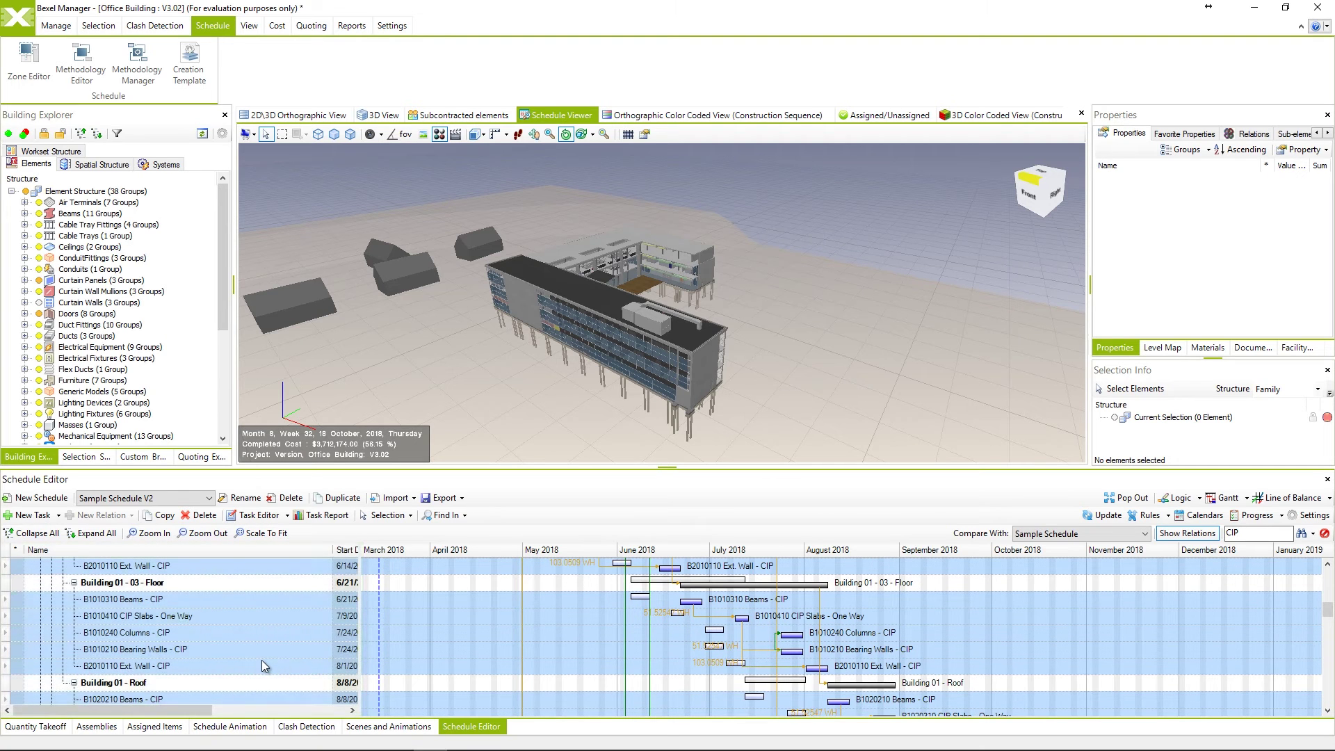
scroll(261, 661, up, 2)
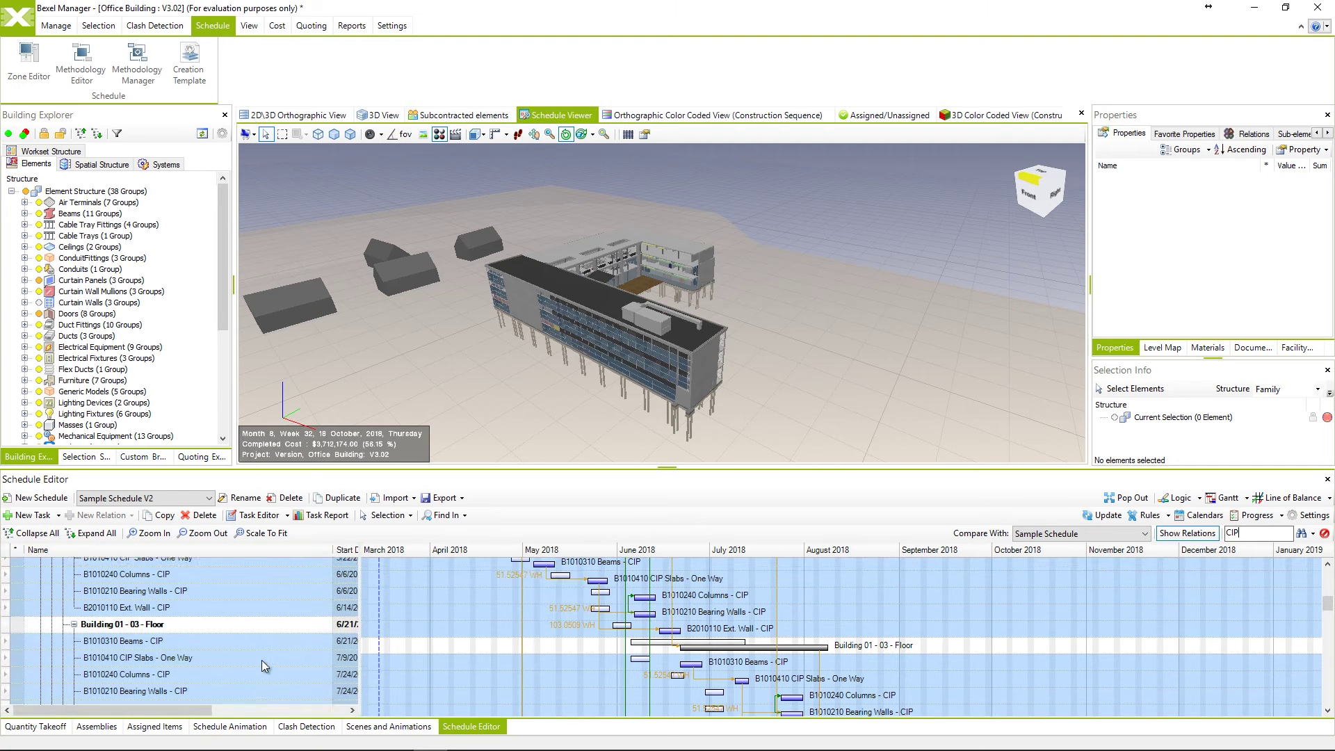
click(1311, 535)
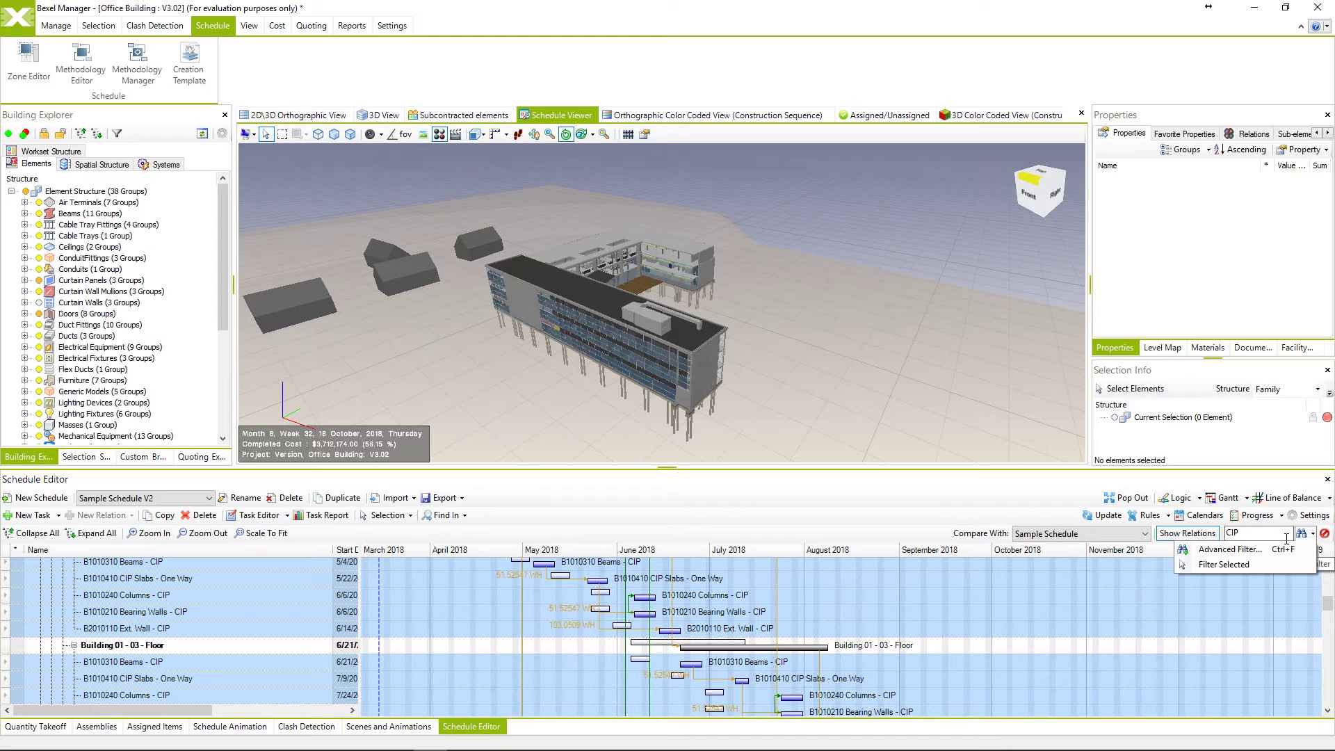
Apply an Advanced Filter on Work Type Demolition, leaving only Site Preparation
click(1250, 549)
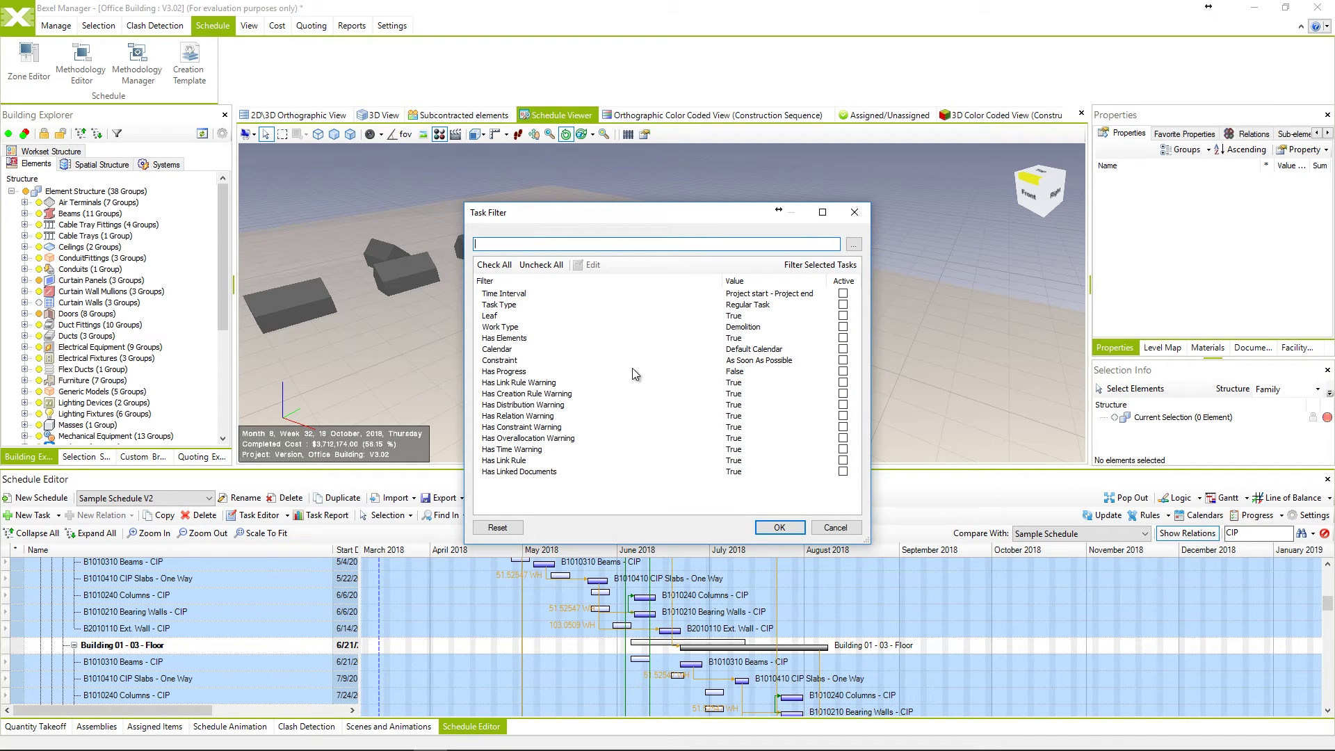
click(744, 327)
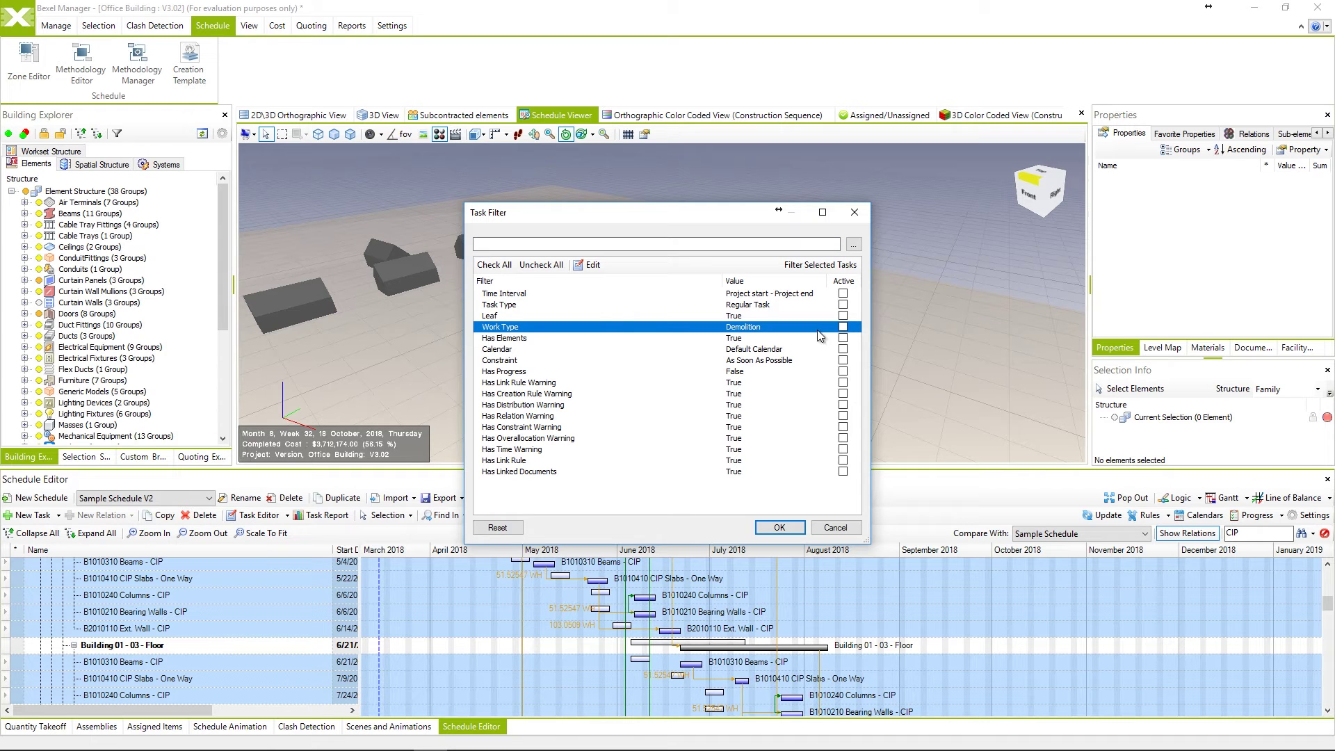
click(842, 327)
click(783, 527)
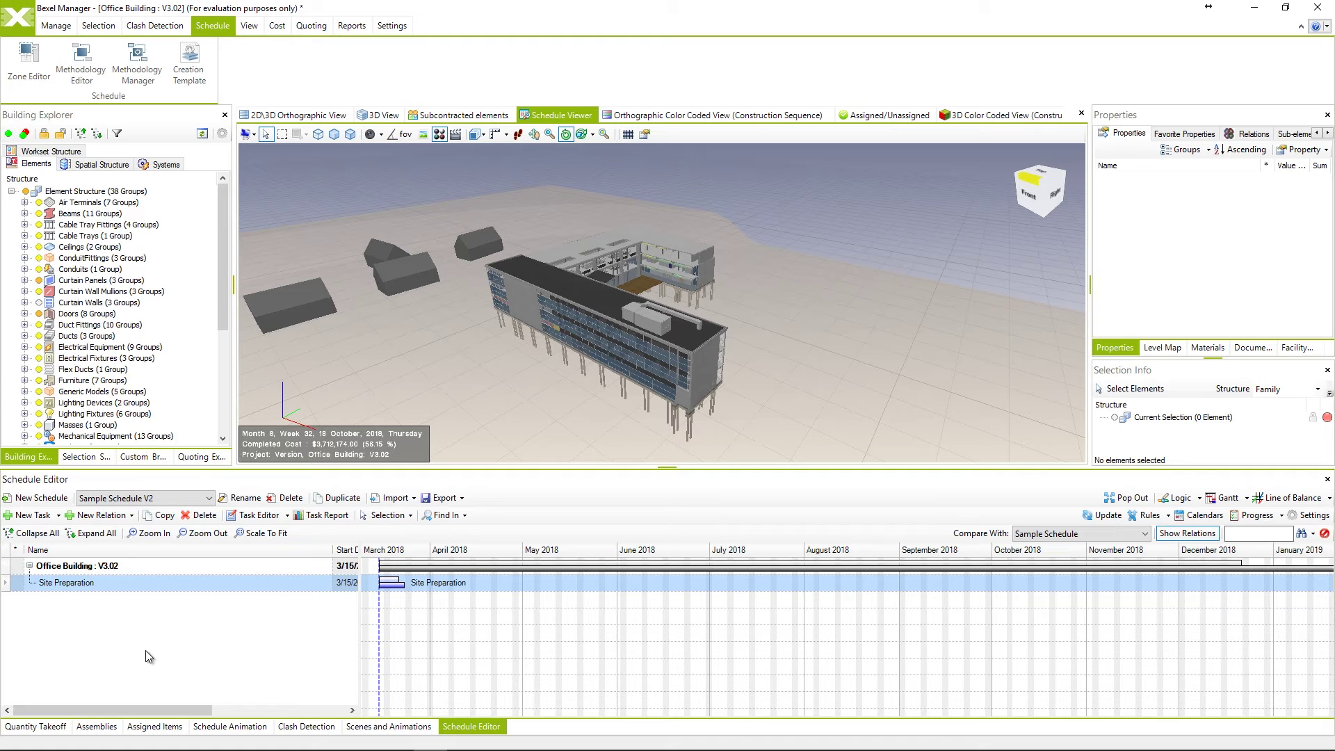
Clear the Demolition filter, filter to the selected Phase 1, and expand its pile cap tasks
click(1324, 535)
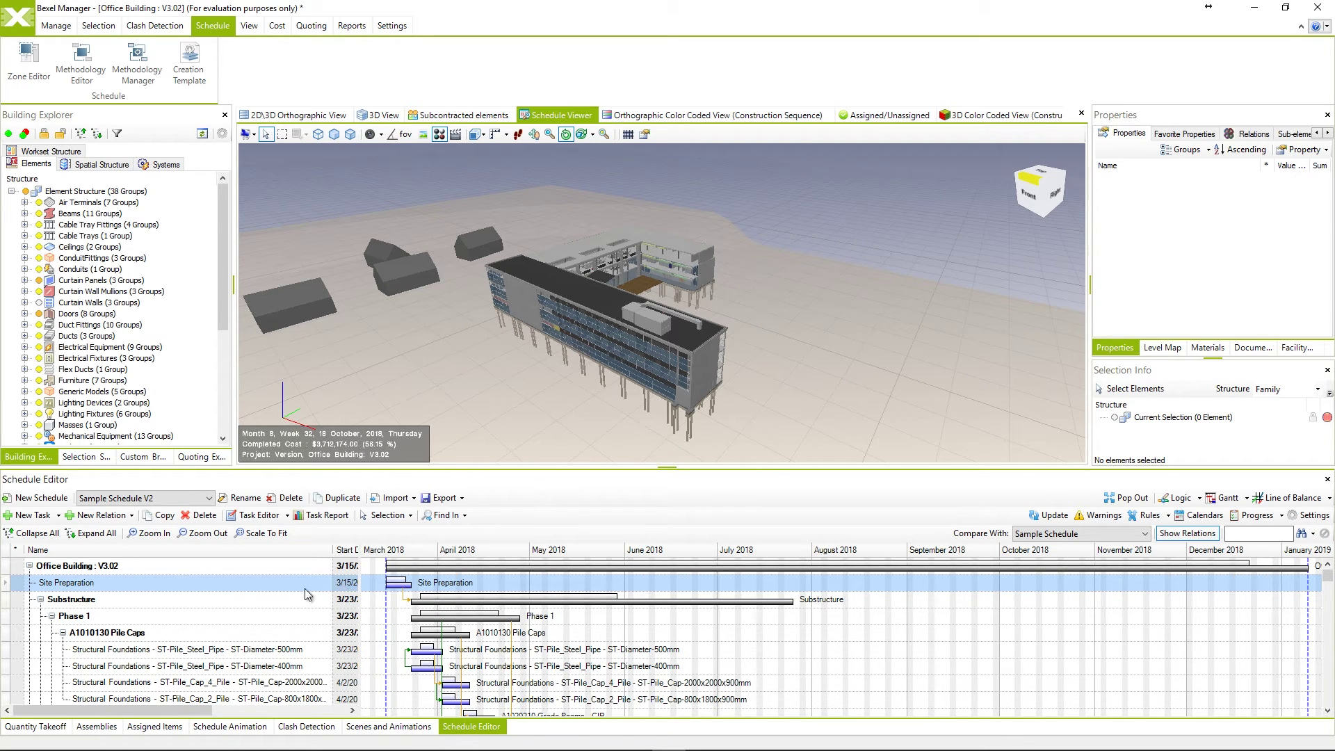
click(119, 614)
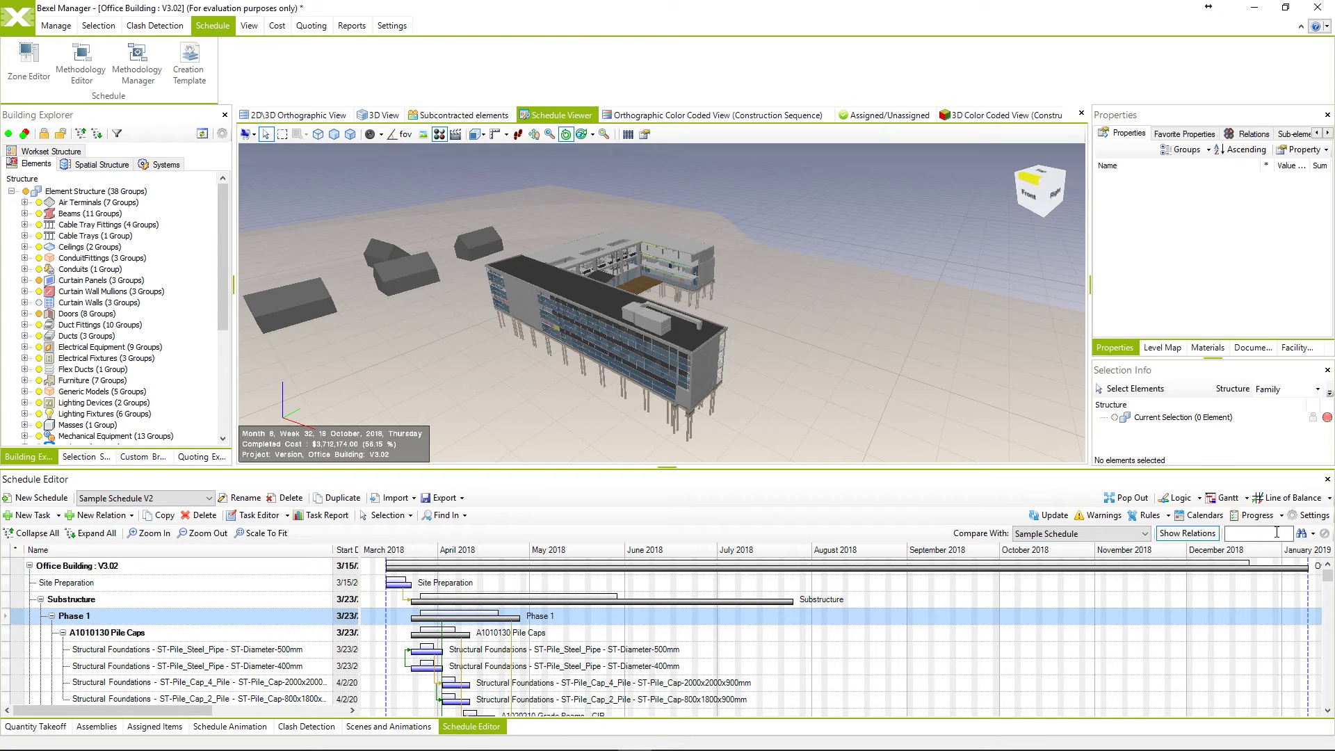
click(1312, 533)
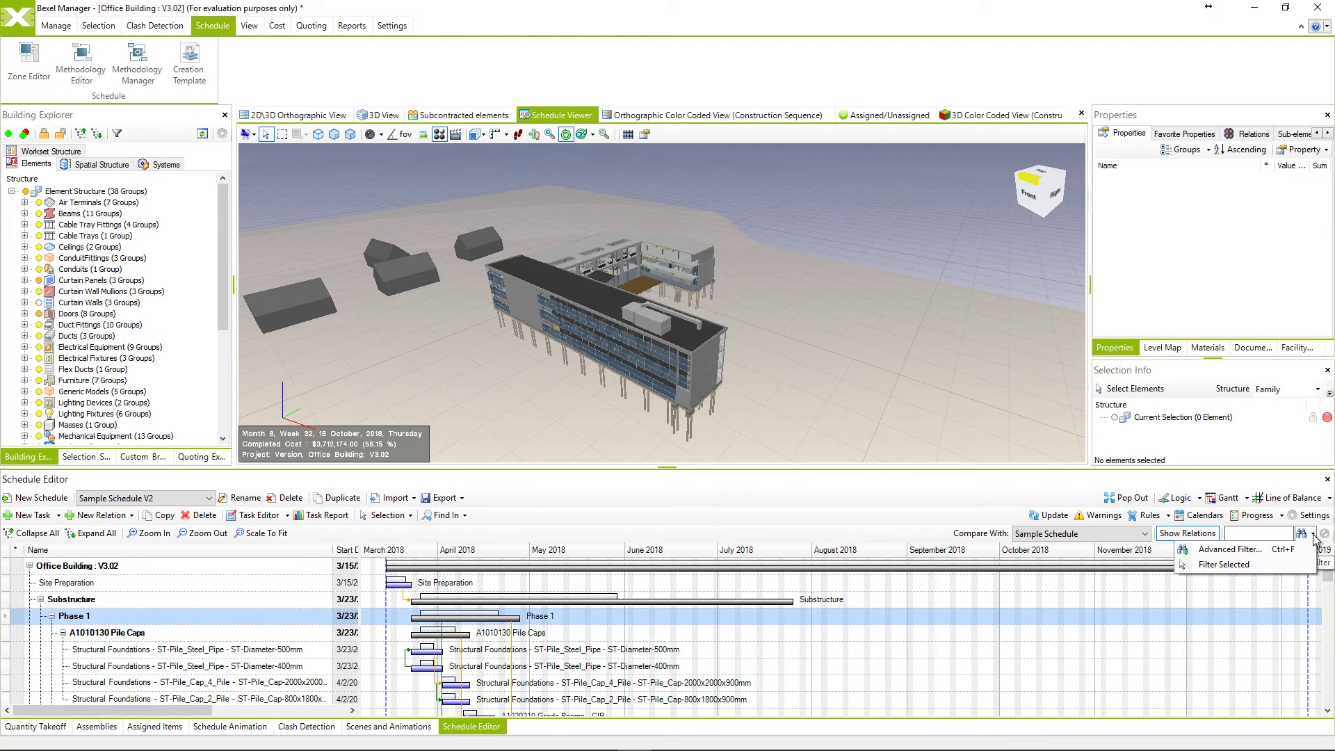
click(1256, 568)
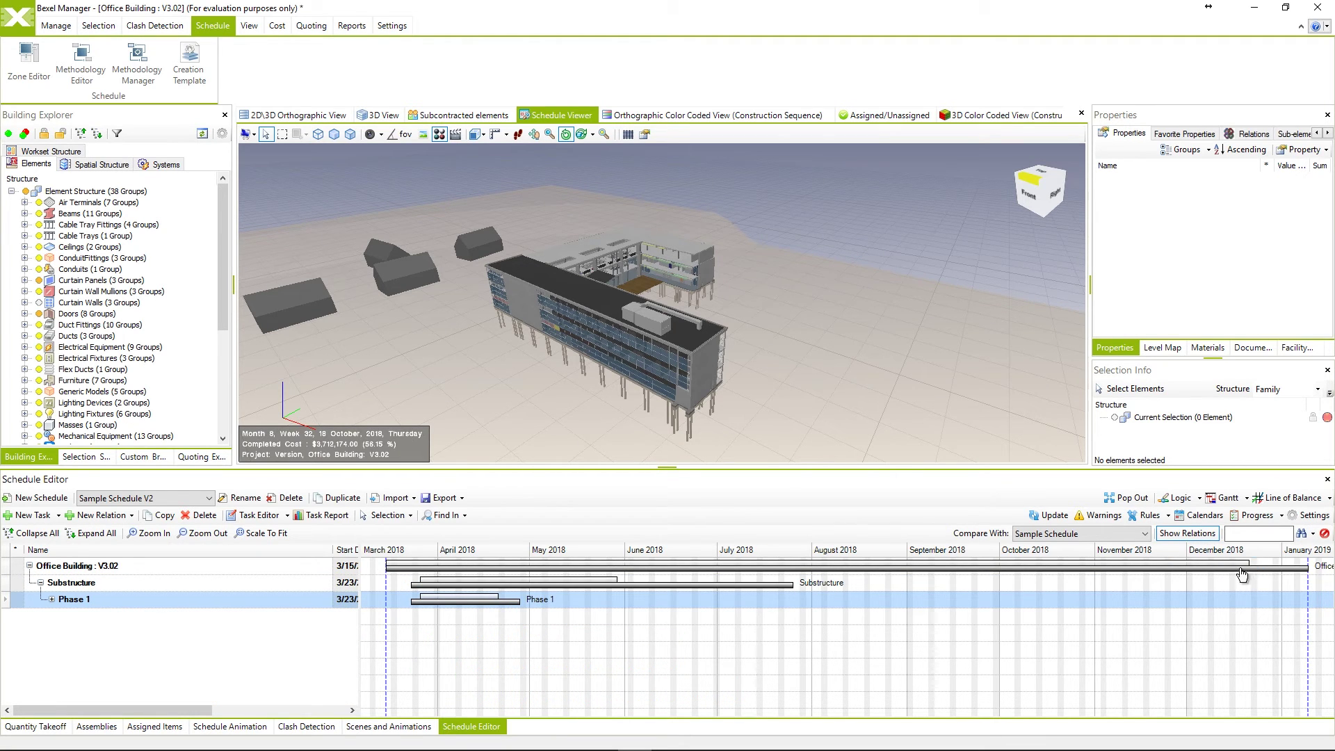
click(52, 599)
scroll(127, 635, down, 1)
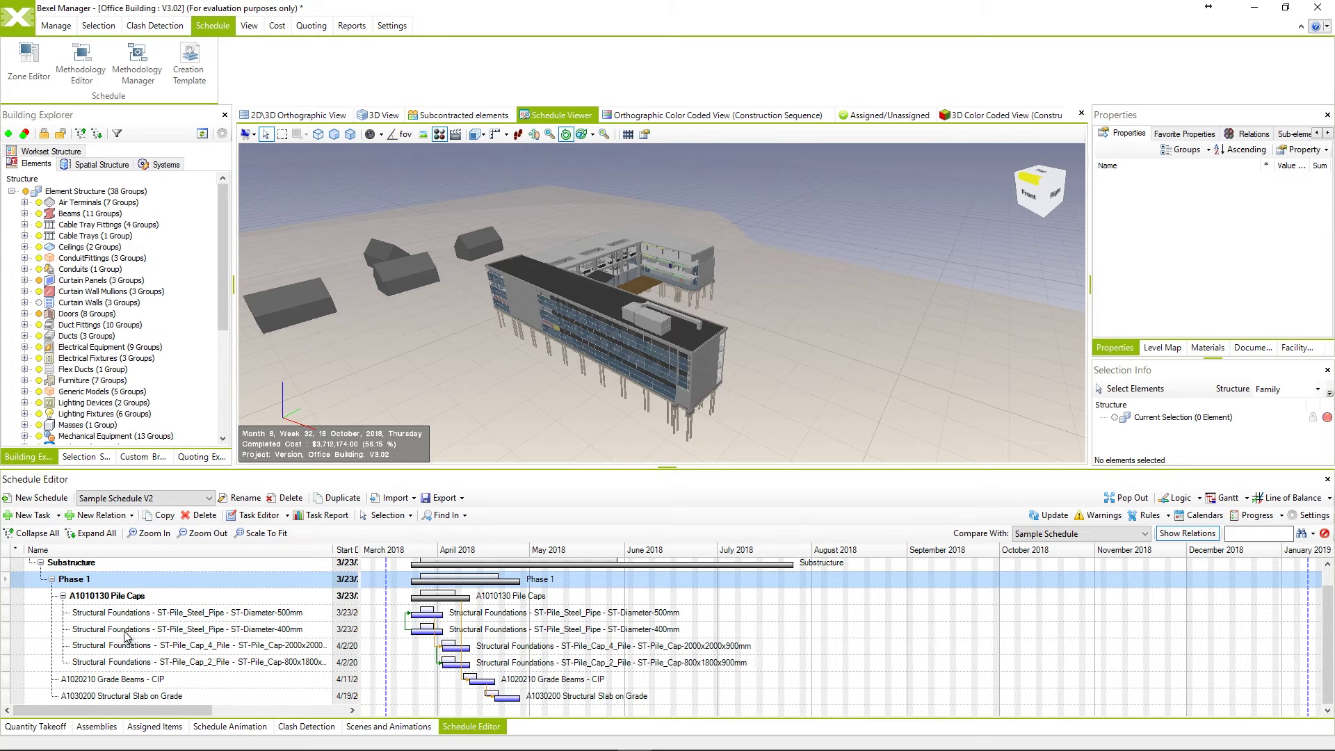
scroll(127, 635, up, 1)
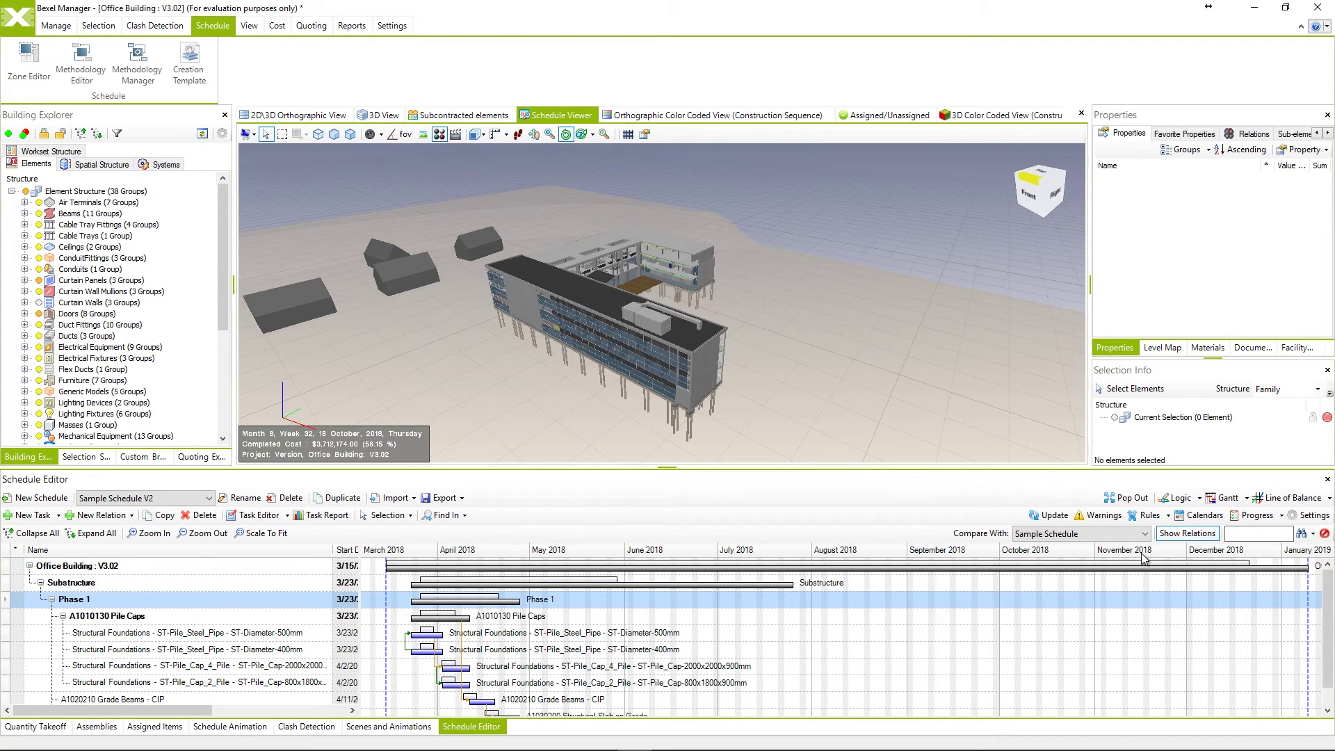
Switch to the Line of Balance chart and scroll through the zone and phase rows
click(1286, 501)
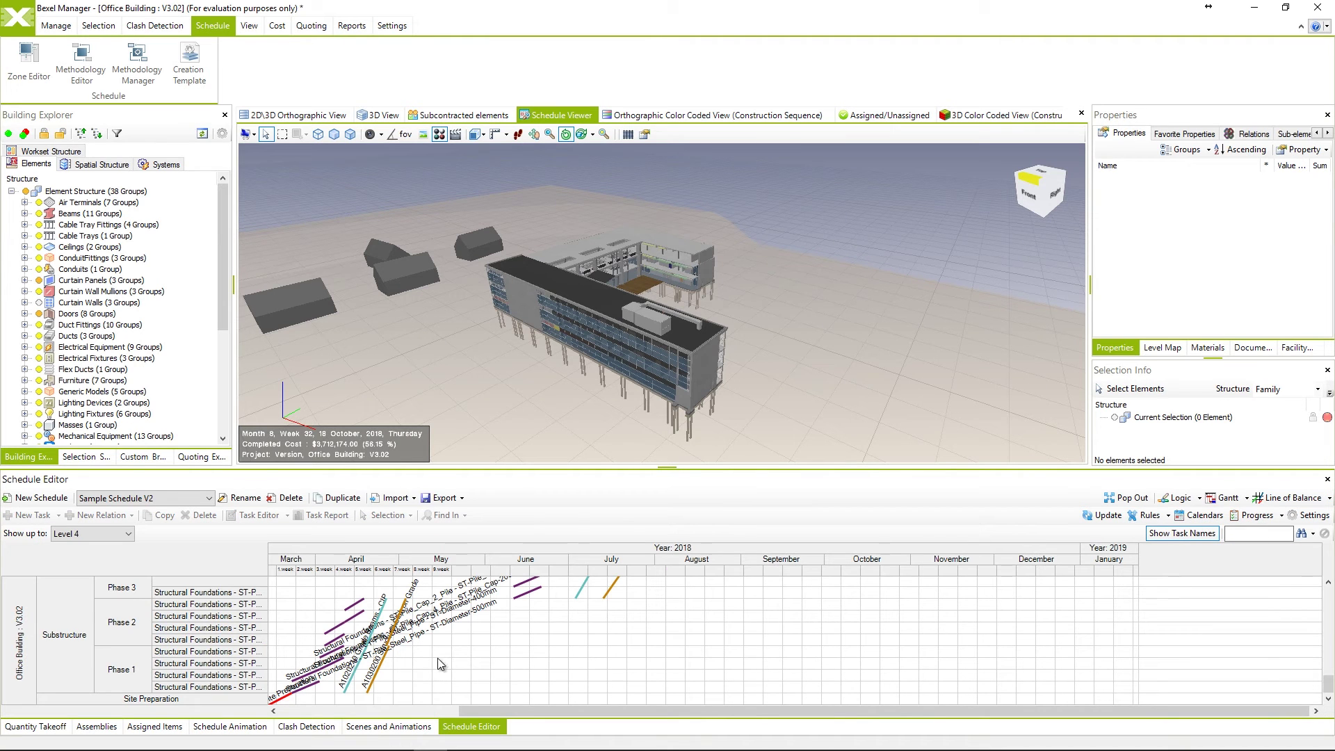
scroll(238, 650, up, 2)
scroll(238, 650, up, 2)
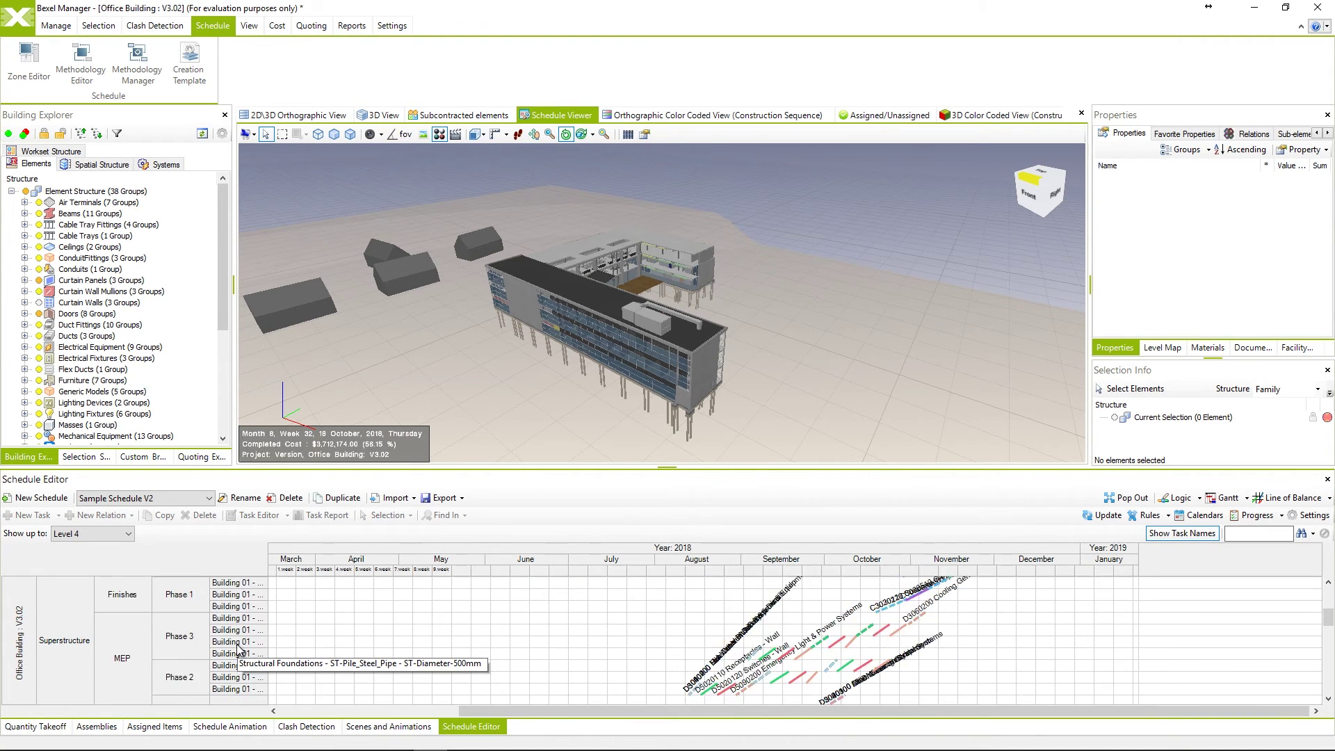
scroll(237, 650, up, 2)
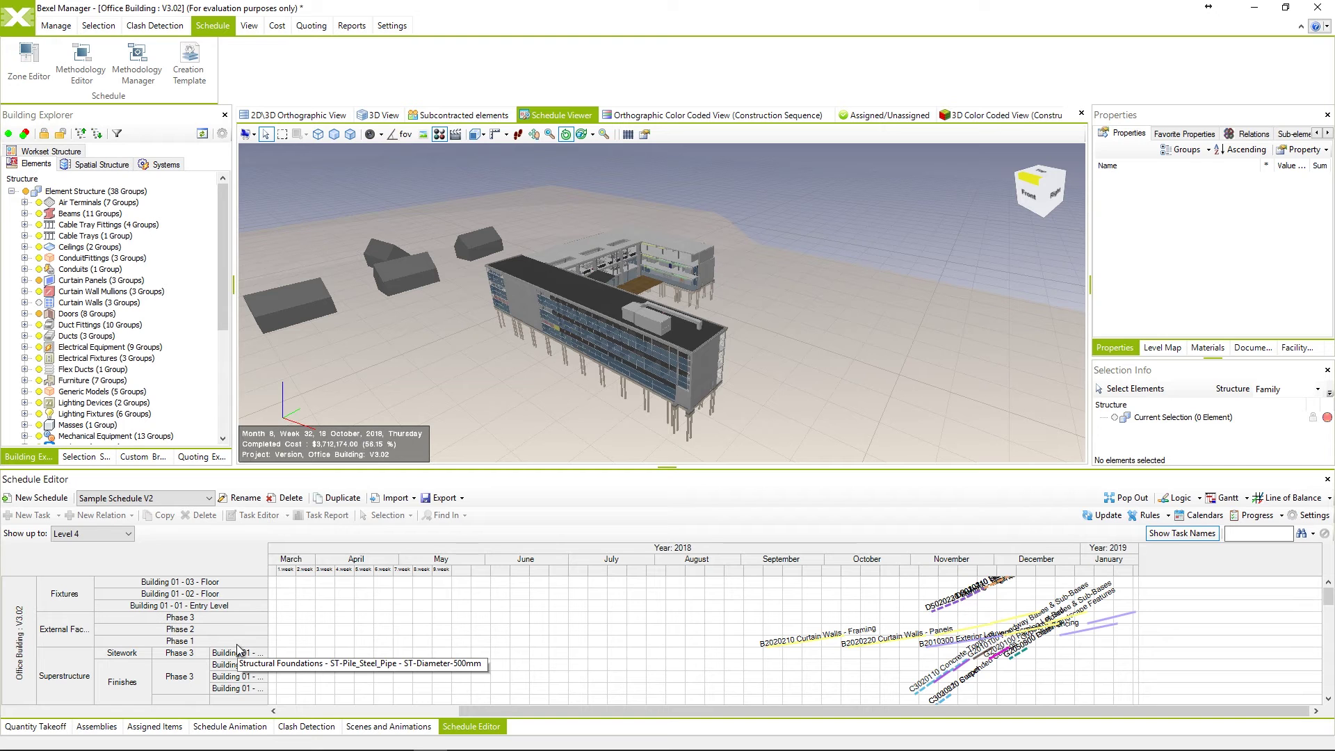
scroll(534, 681, down, 2)
scroll(802, 620, down, 1)
scroll(872, 610, down, 1)
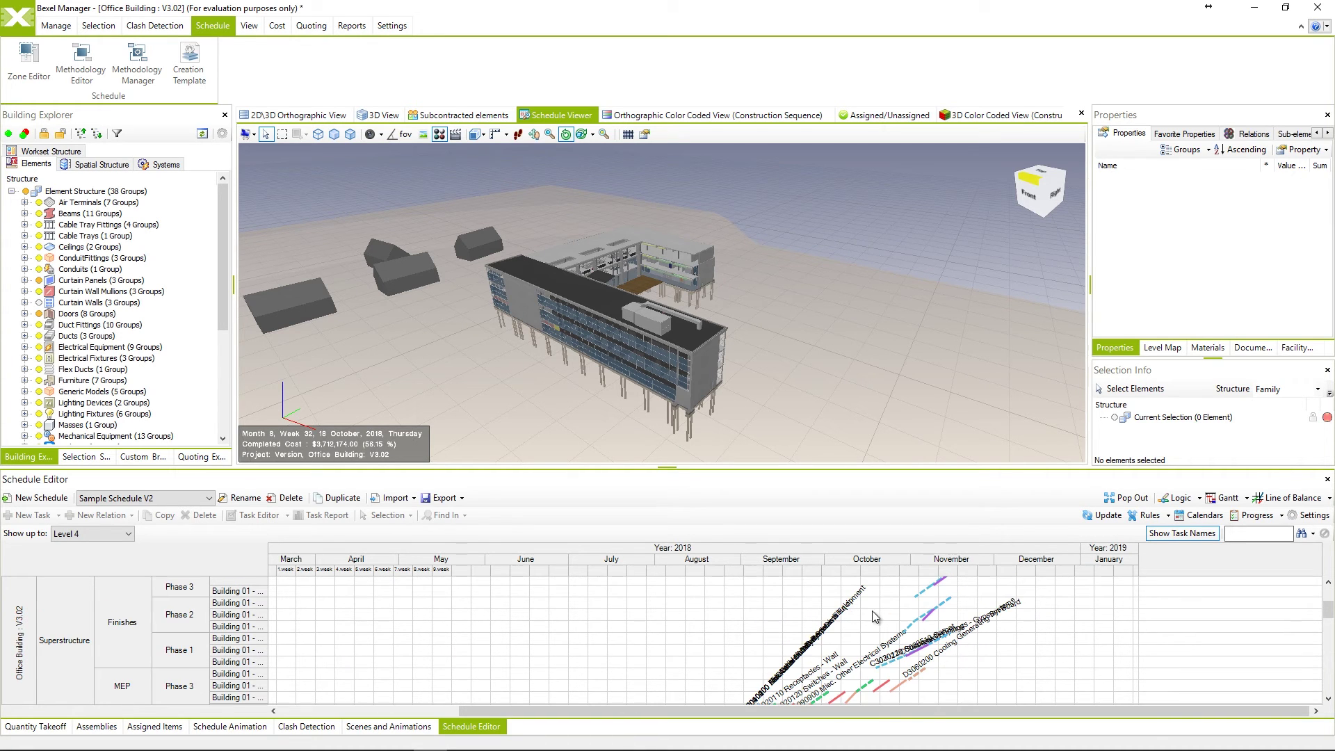
scroll(929, 615, up, 1)
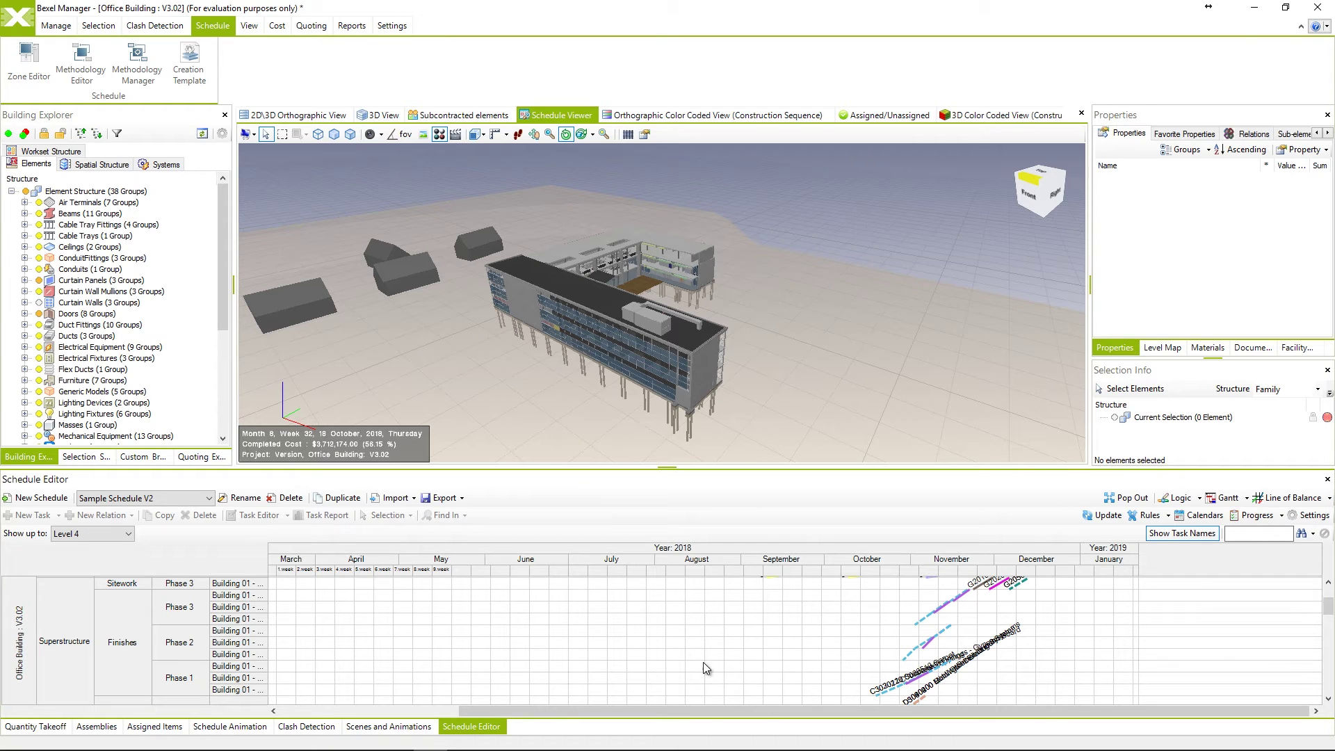
Set Show up to Level 2 after trying Levels 0 and 1, and toggle task names off and on
click(126, 542)
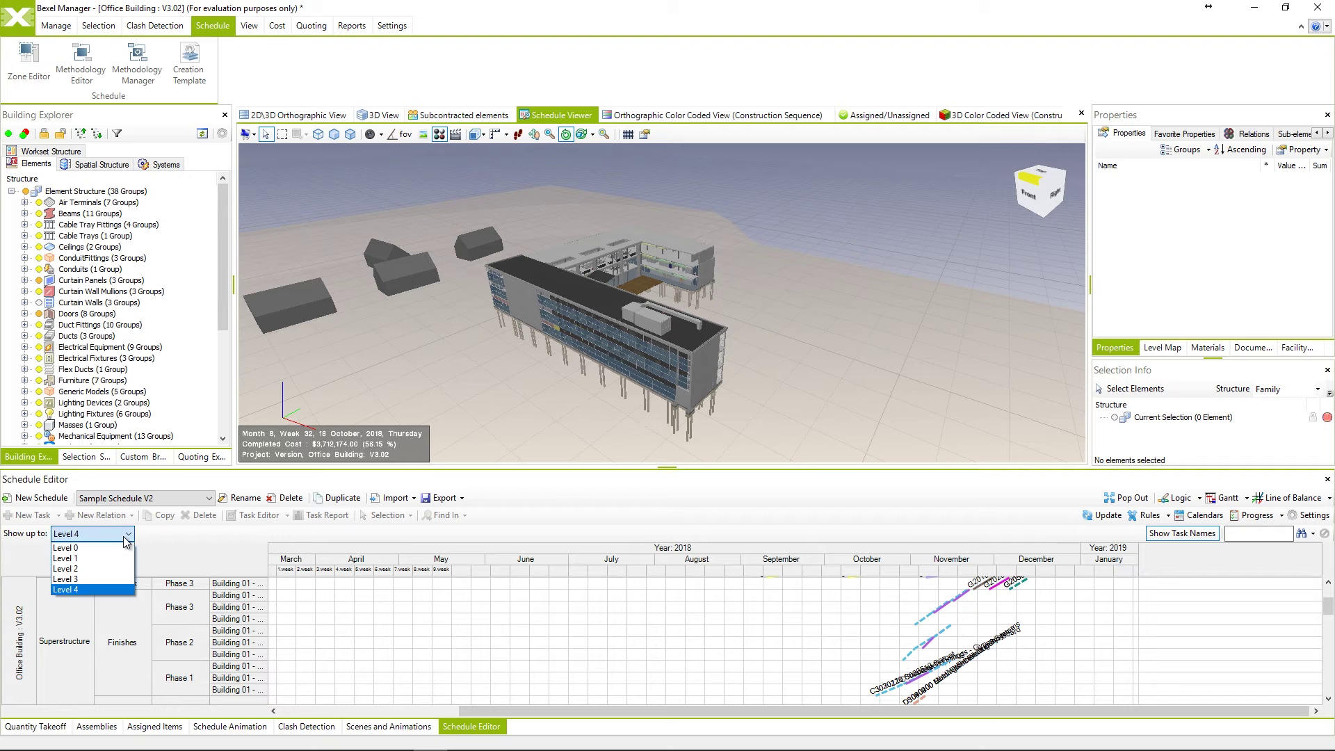
click(122, 548)
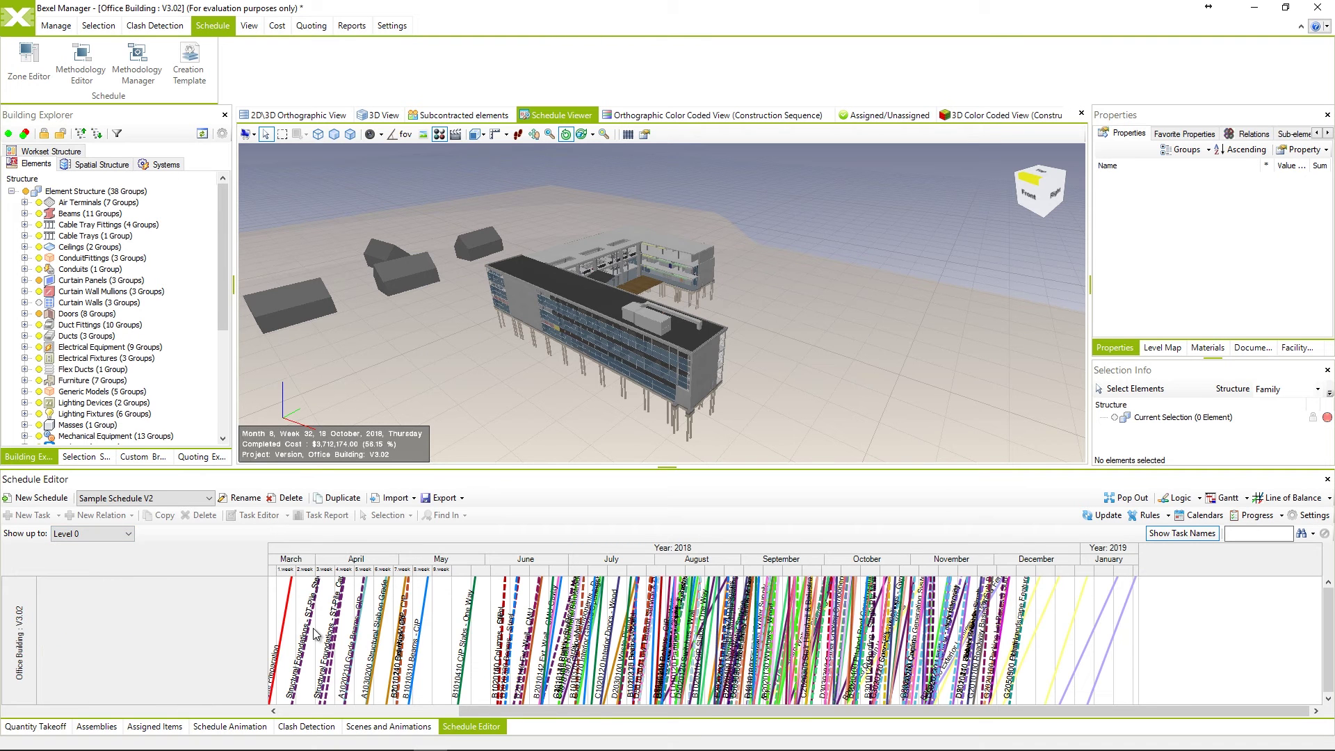
click(115, 534)
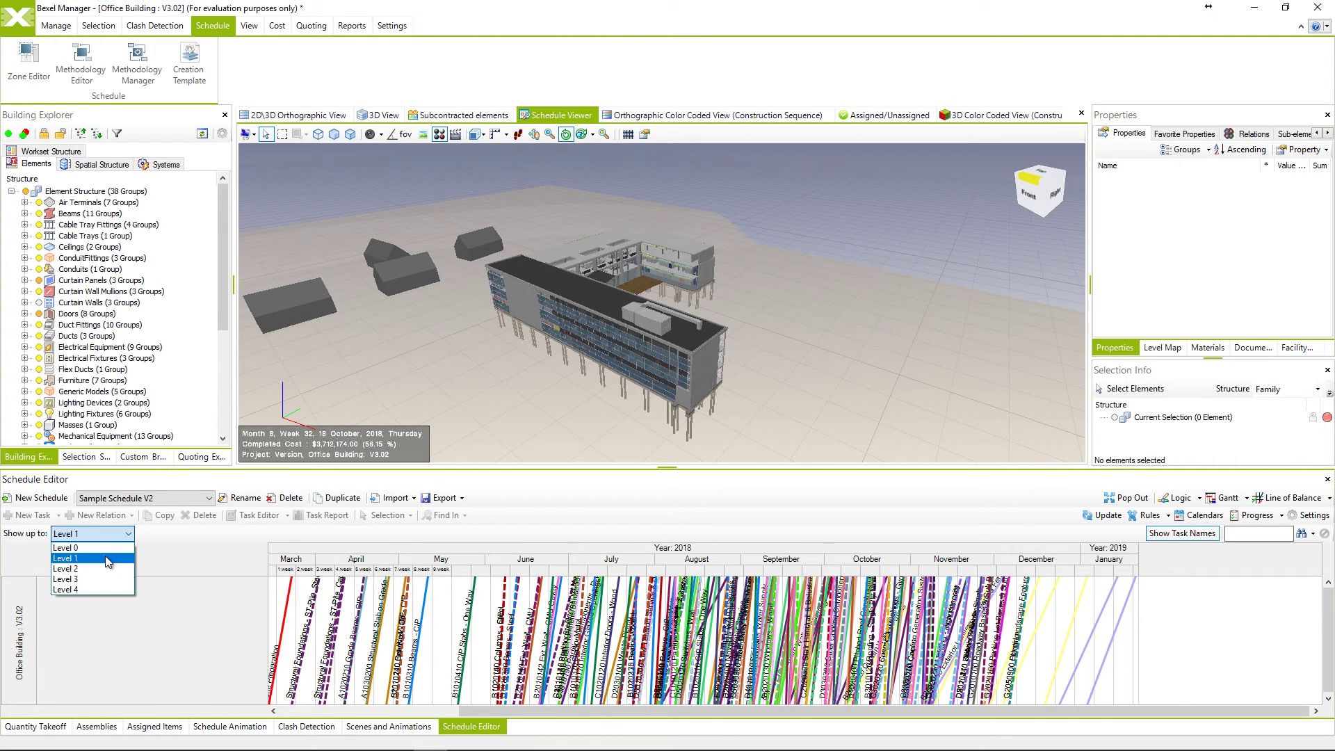
click(106, 556)
click(111, 533)
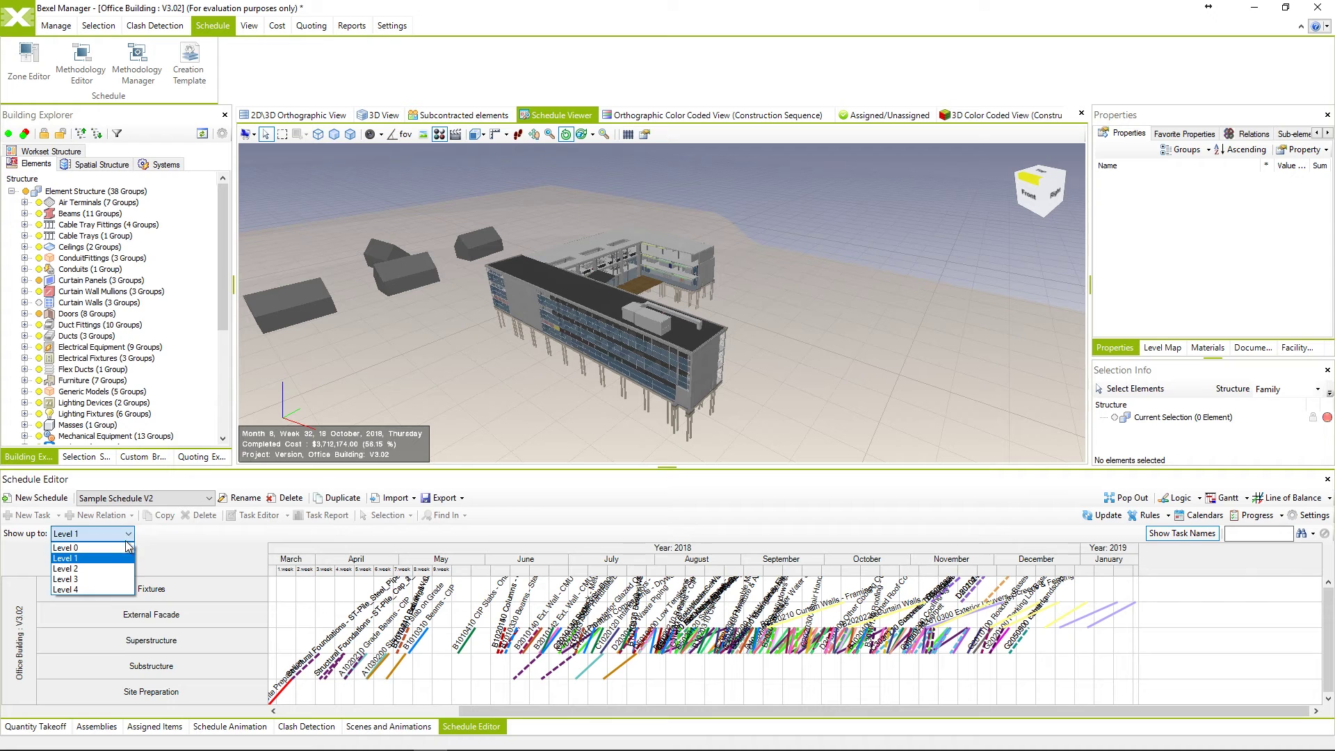
click(113, 570)
scroll(182, 630, up, 1)
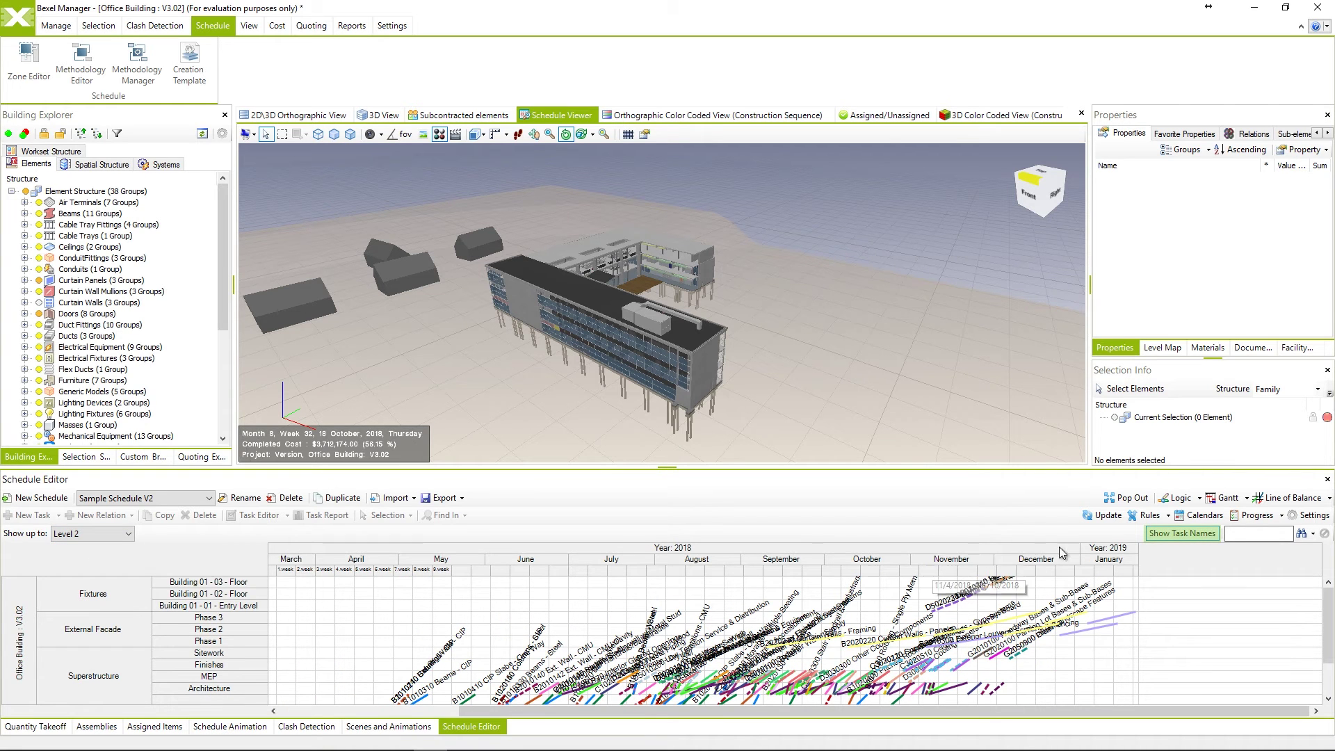
click(1168, 540)
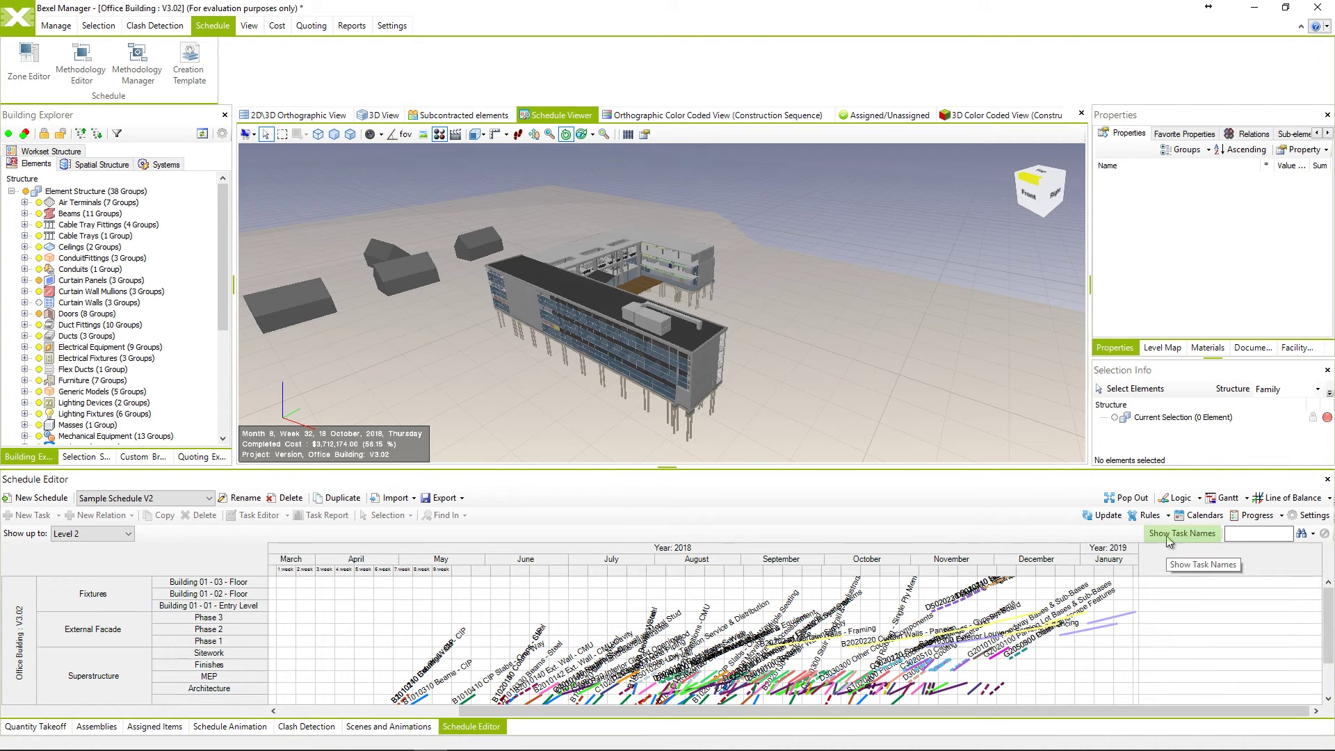
click(1169, 539)
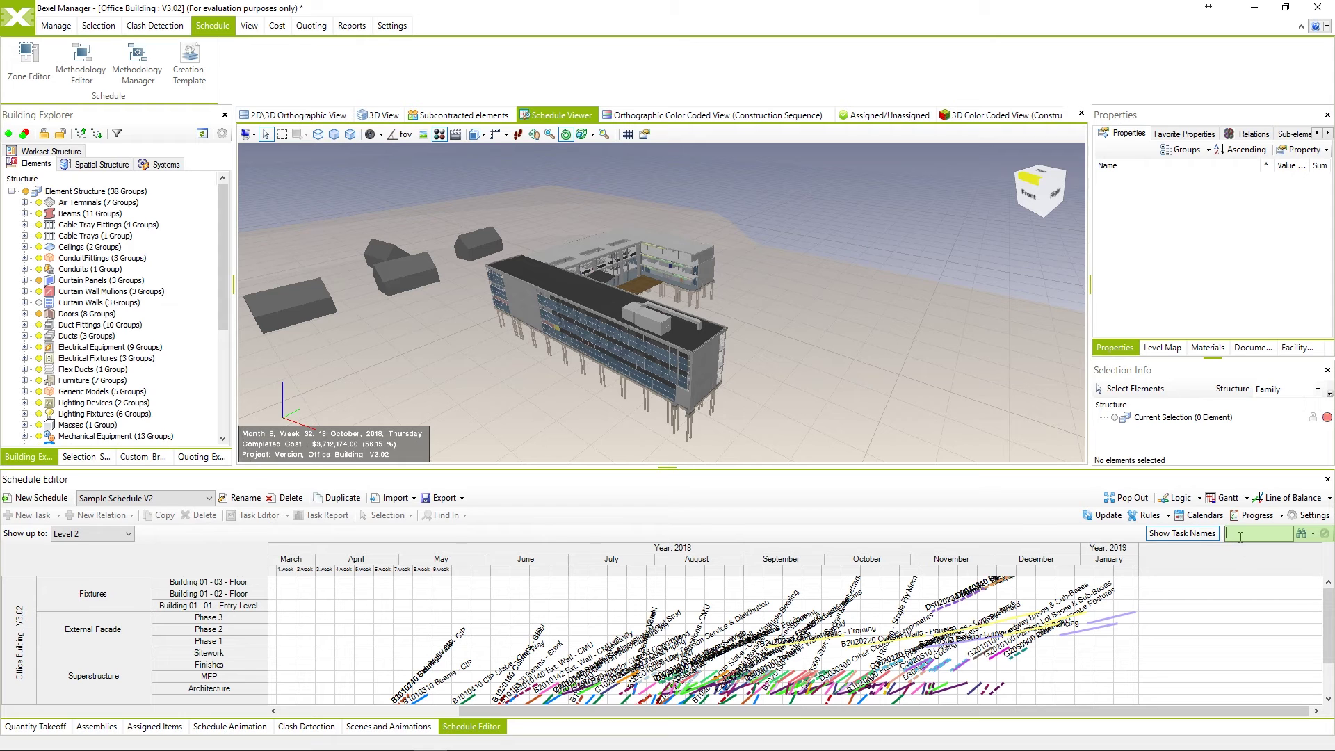
text(CIP)
Search tasks for CIP, clear that filter, show Level 1, and select Structural Slab on Grade
key(Return)
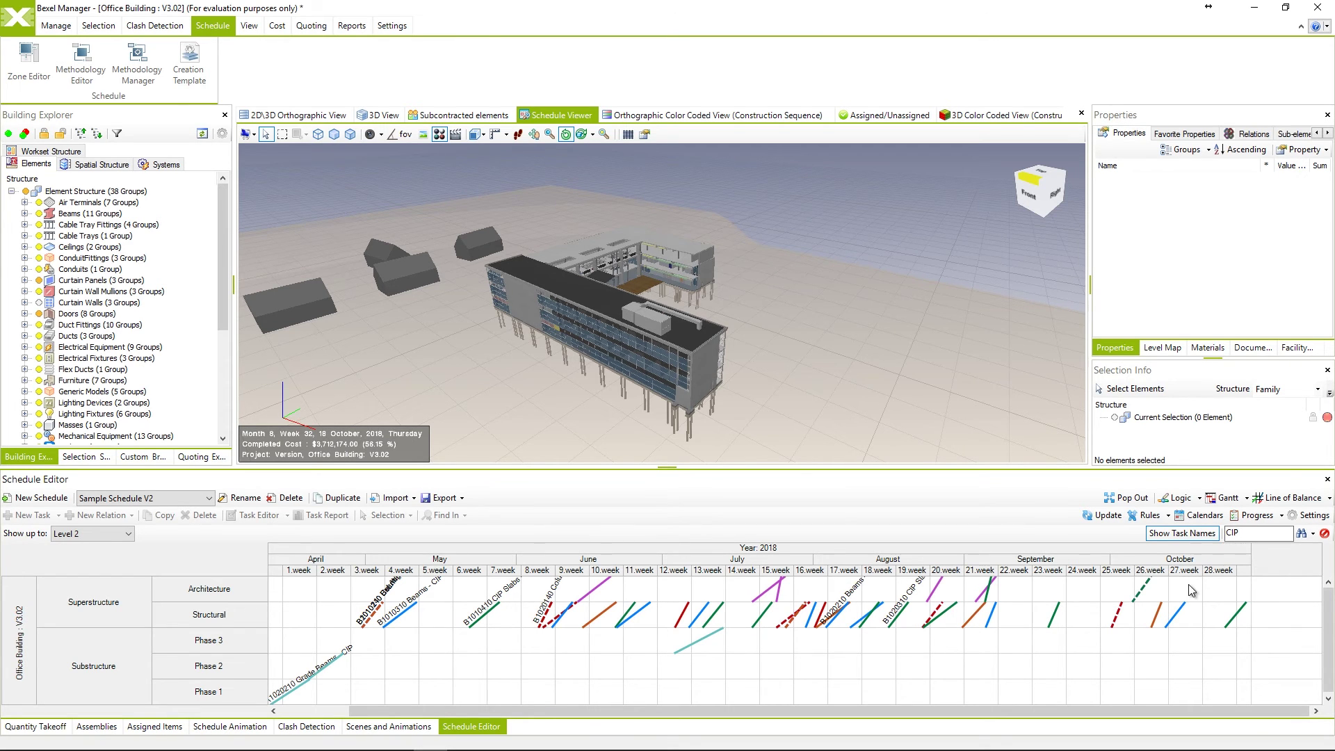
click(1324, 533)
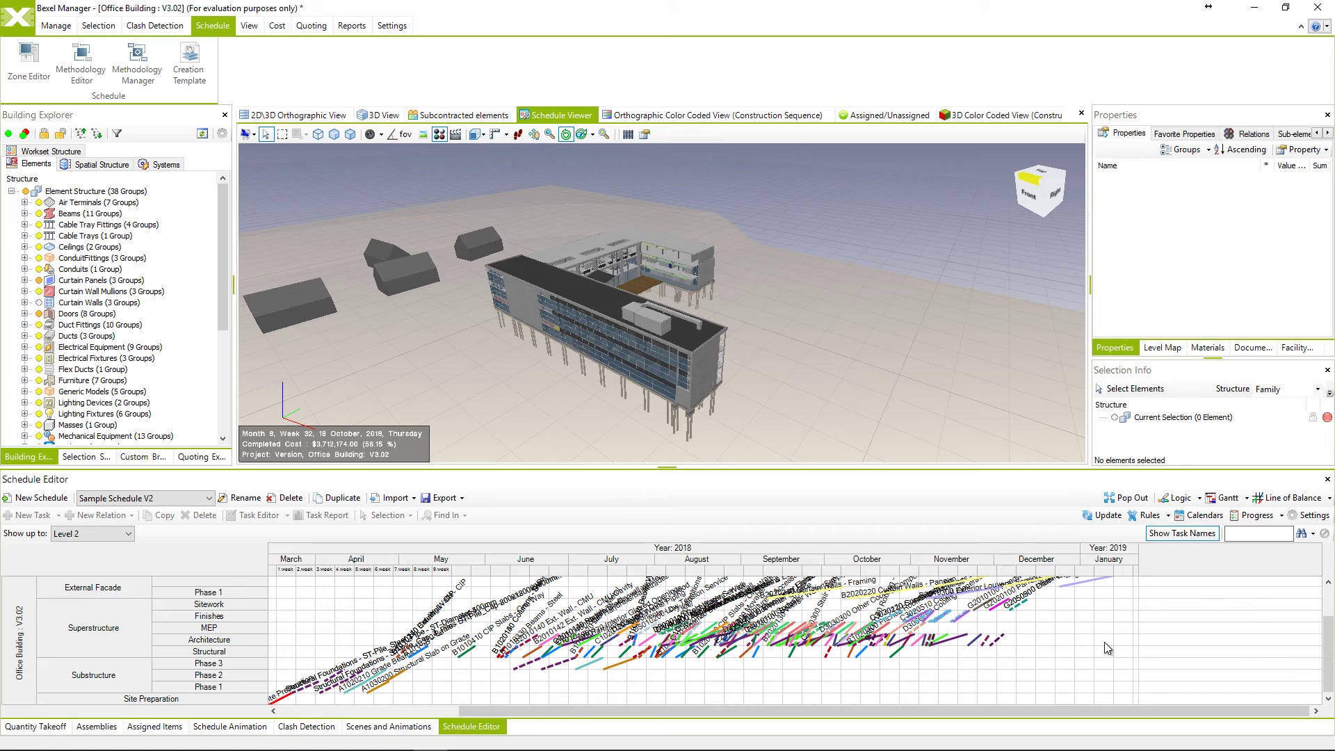
click(128, 534)
click(66, 558)
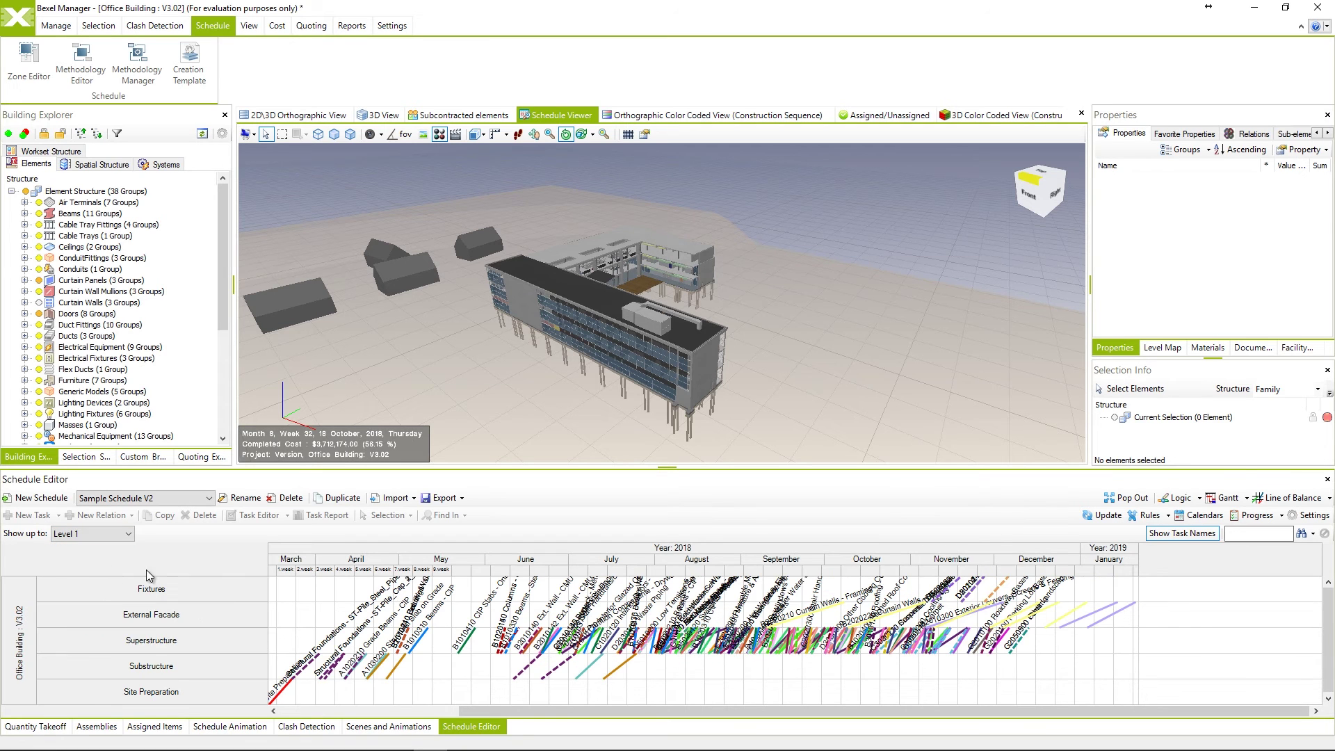
click(395, 673)
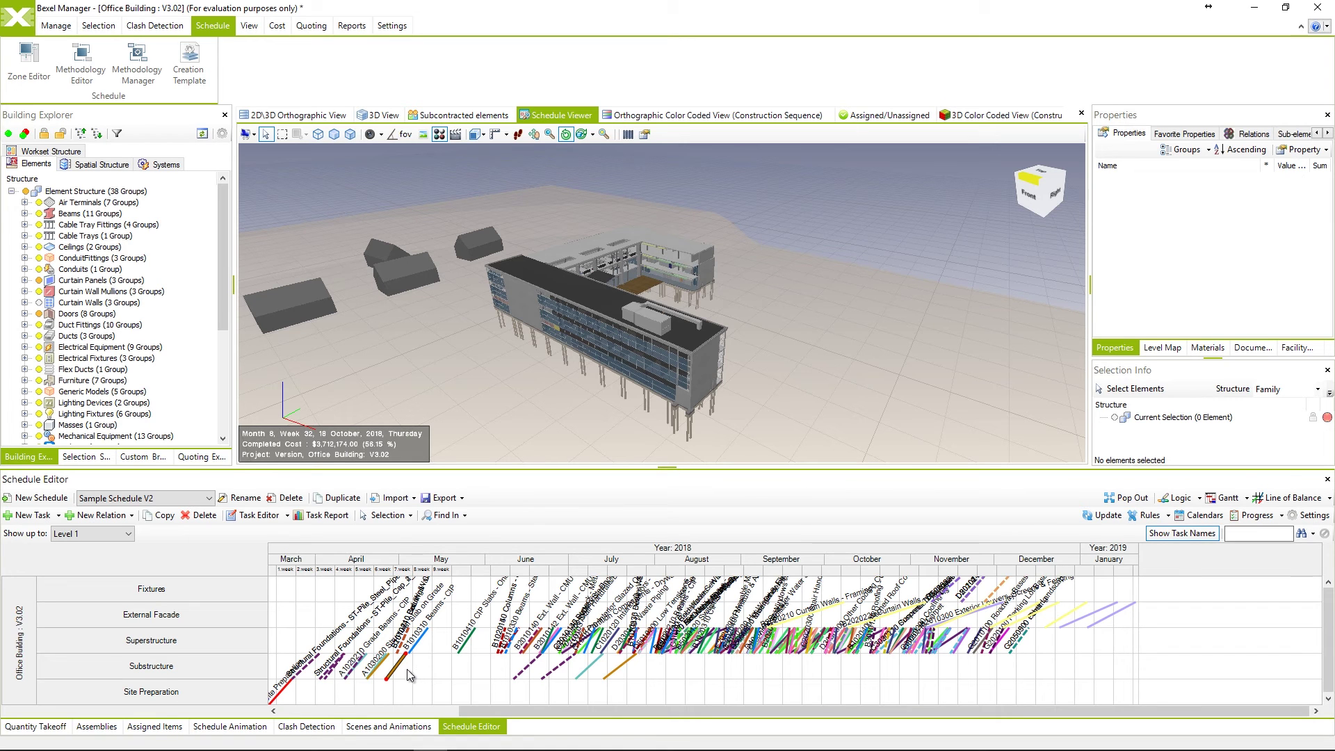
mouse_move(383, 680)
mouse_down()
mouse_move(432, 687)
mouse_move(390, 691)
mouse_up()
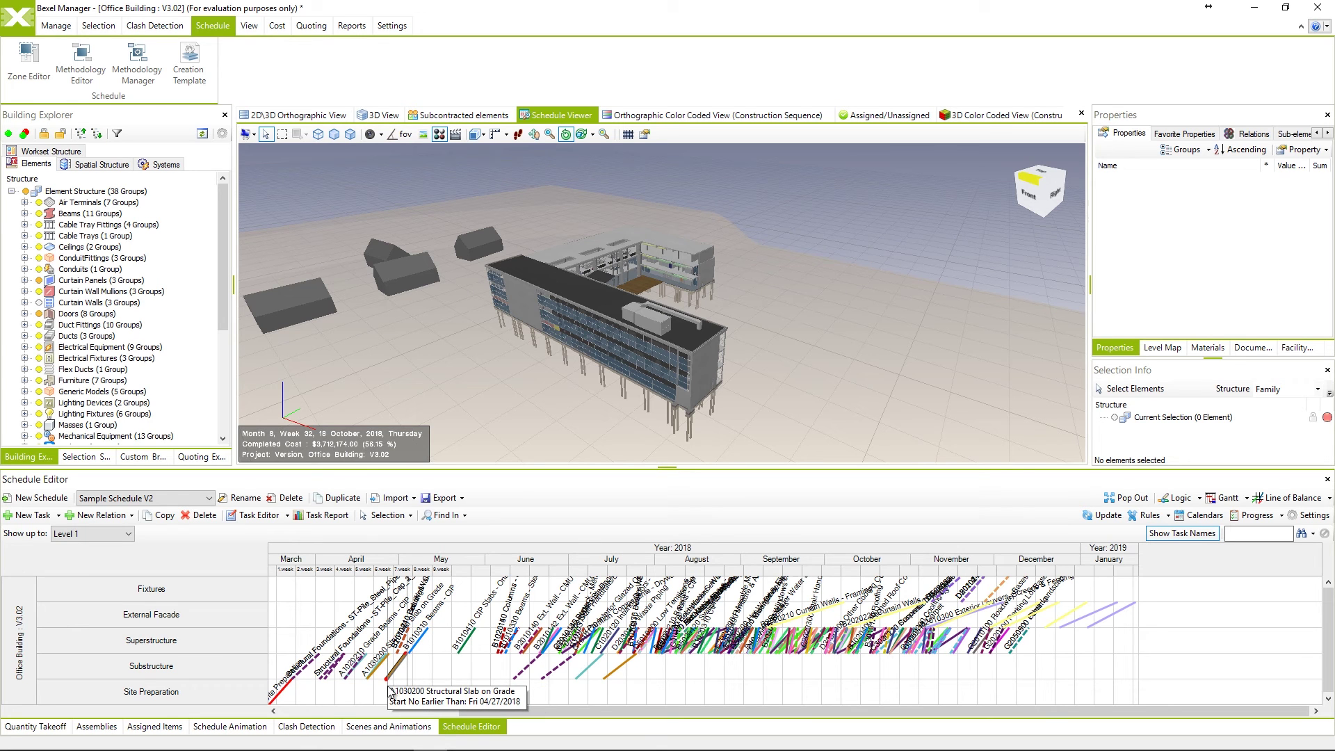
drag(410, 659, 518, 657)
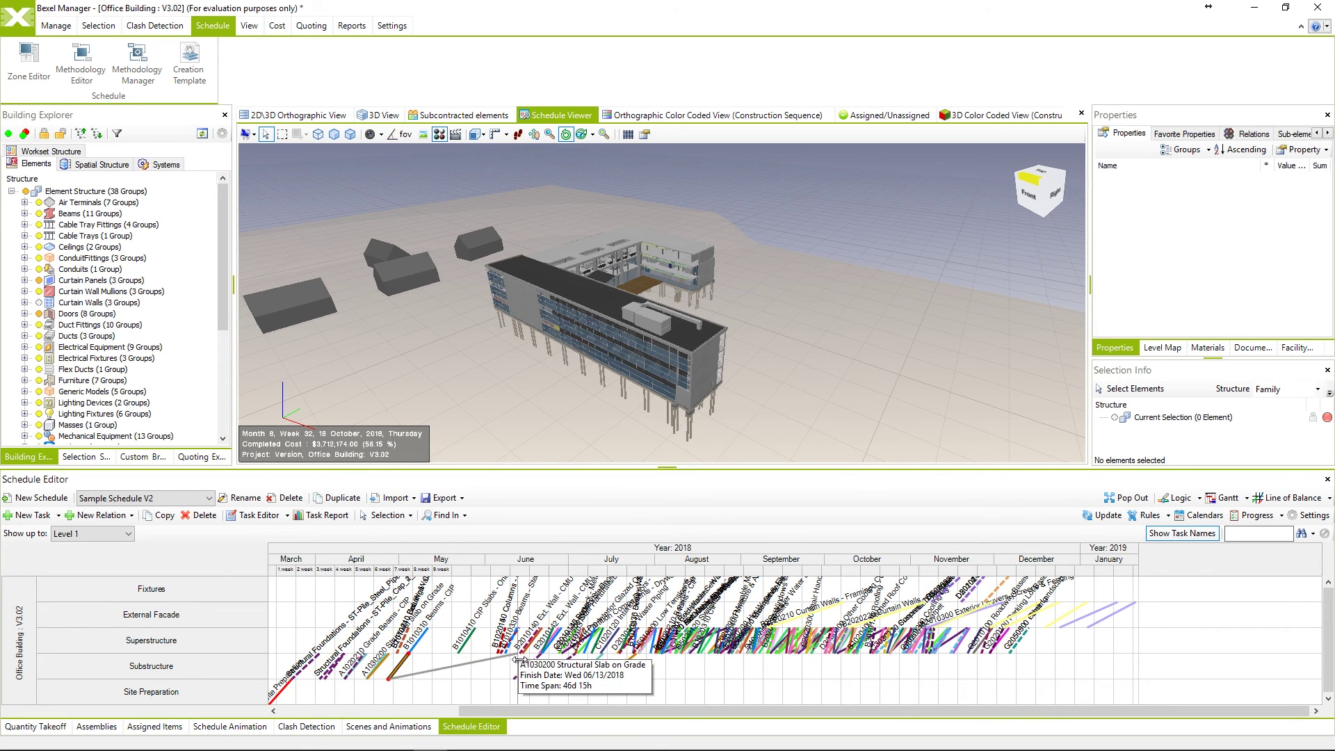
drag(518, 657, 410, 659)
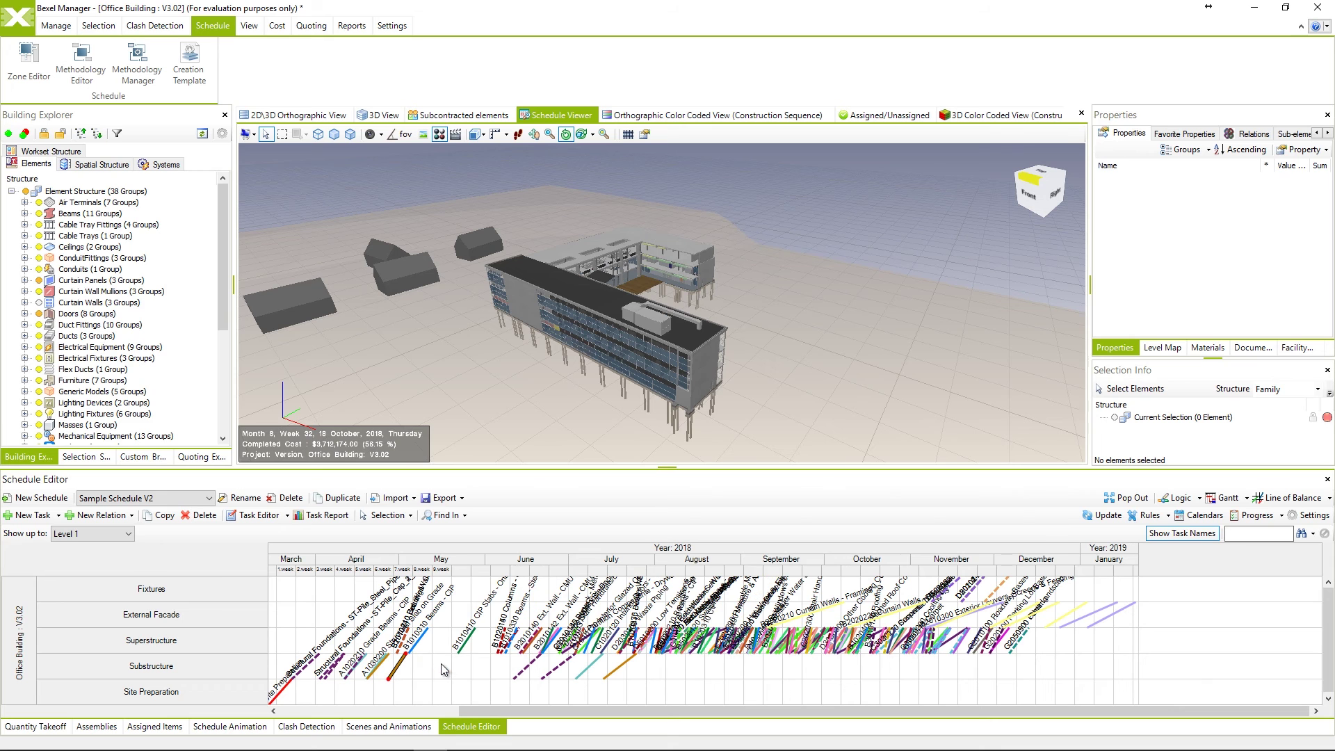
Pop out the schedule editor, add Gantt and logic views, and select the 500mm steel pipe foundation task
click(1130, 498)
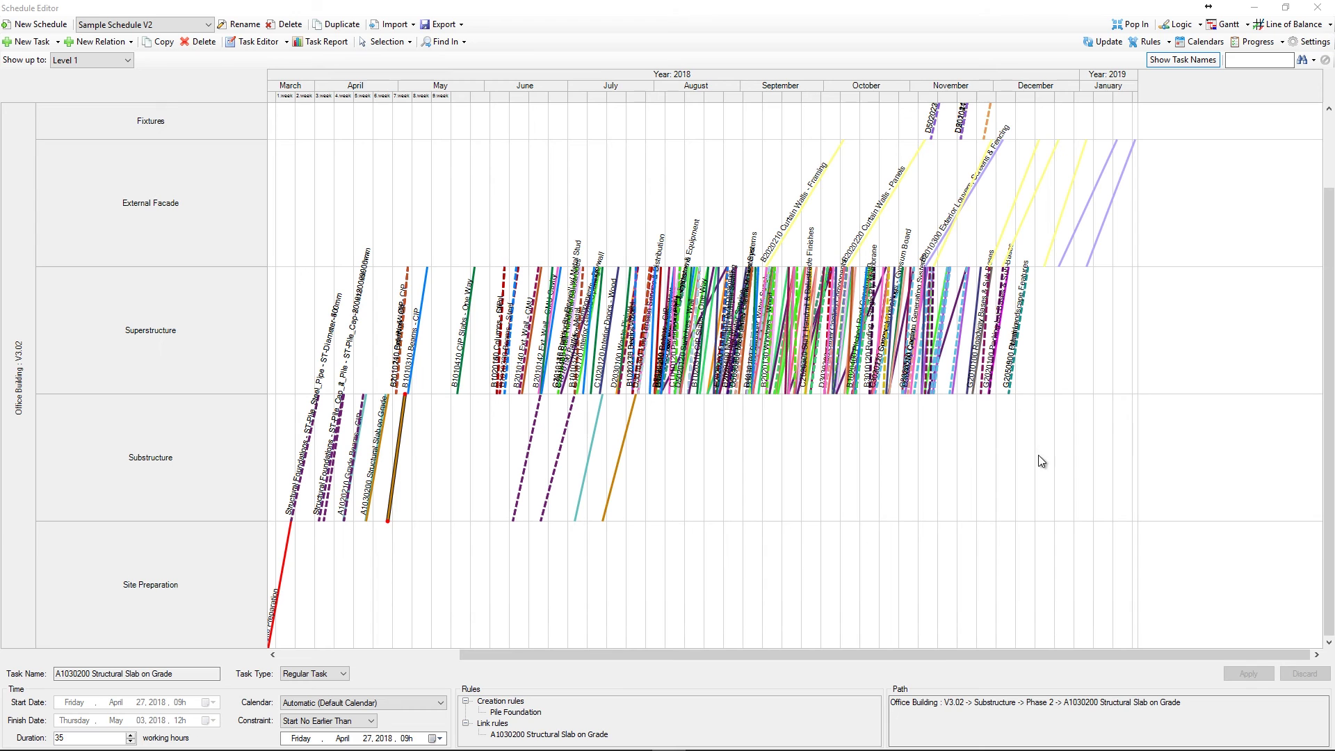
click(1245, 28)
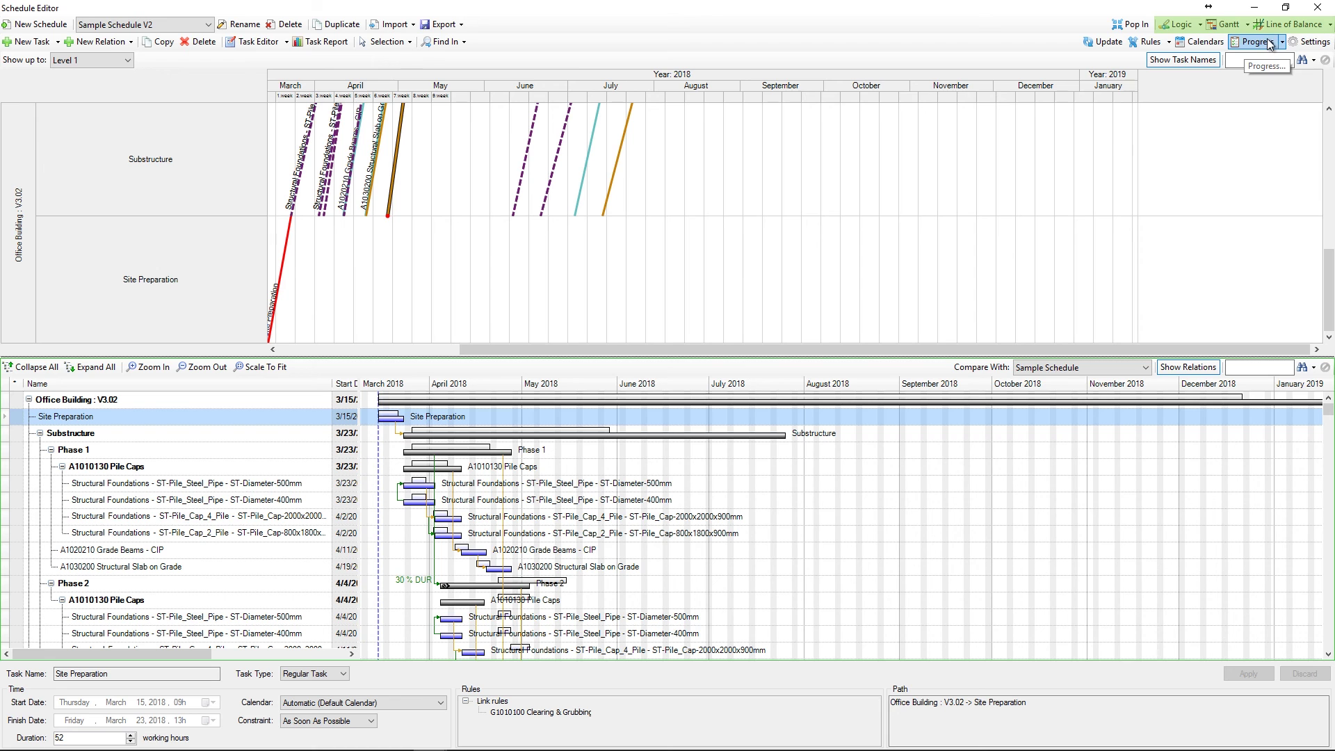
click(1200, 24)
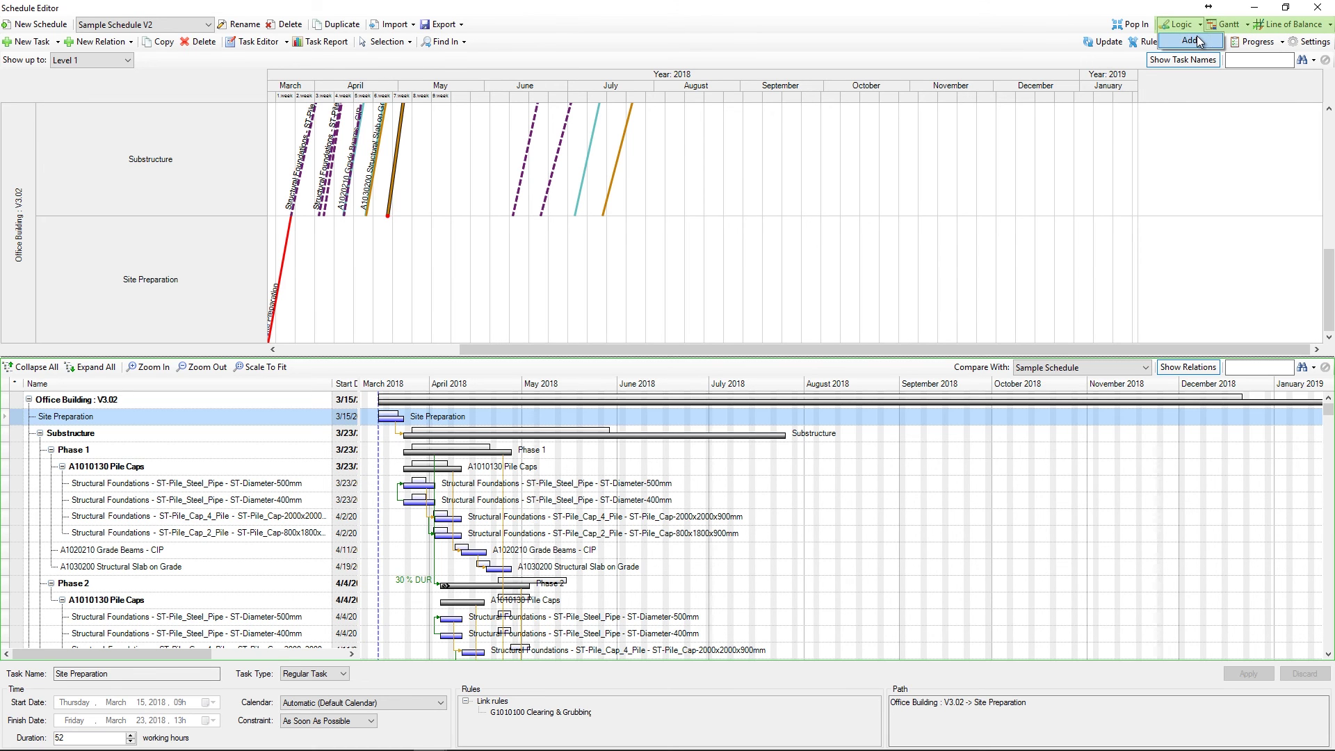
click(1191, 40)
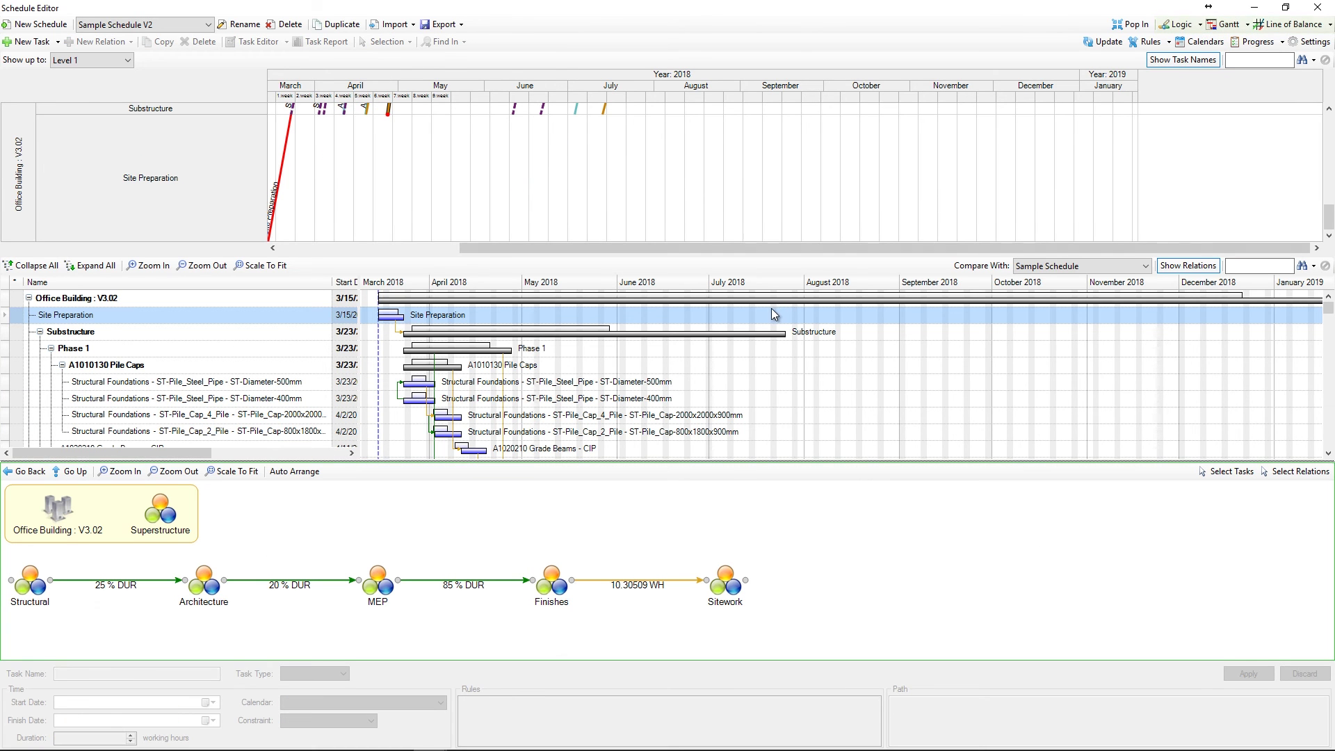
click(243, 381)
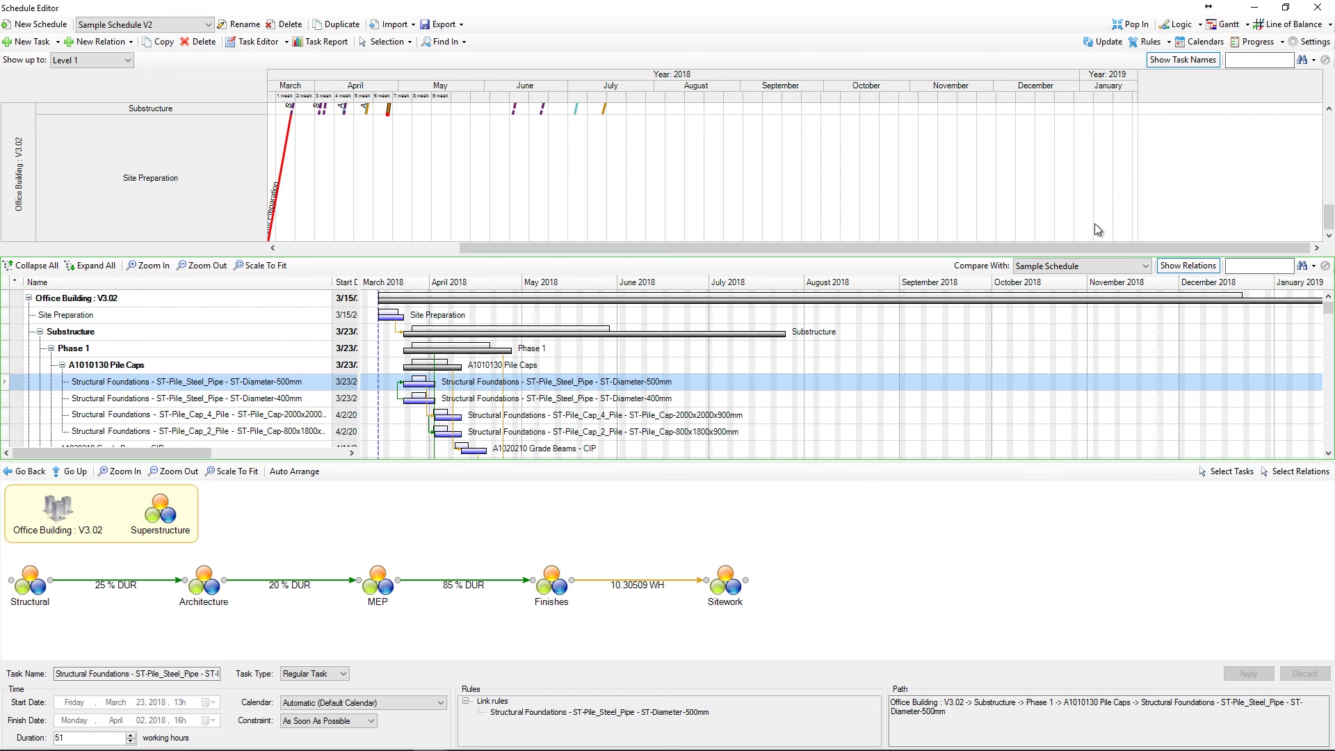
Close the extra views, switch to the Gantt view, and dock the editor back
click(1186, 30)
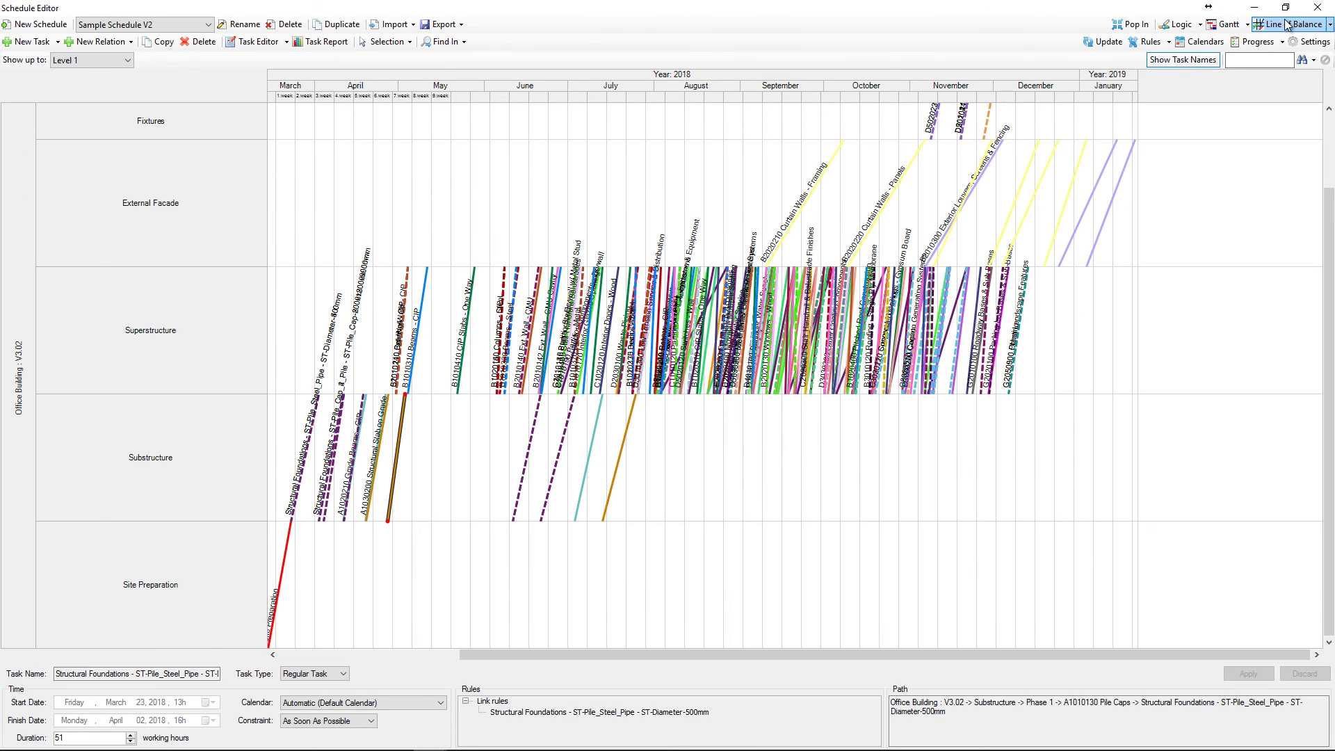
click(1223, 24)
click(1316, 9)
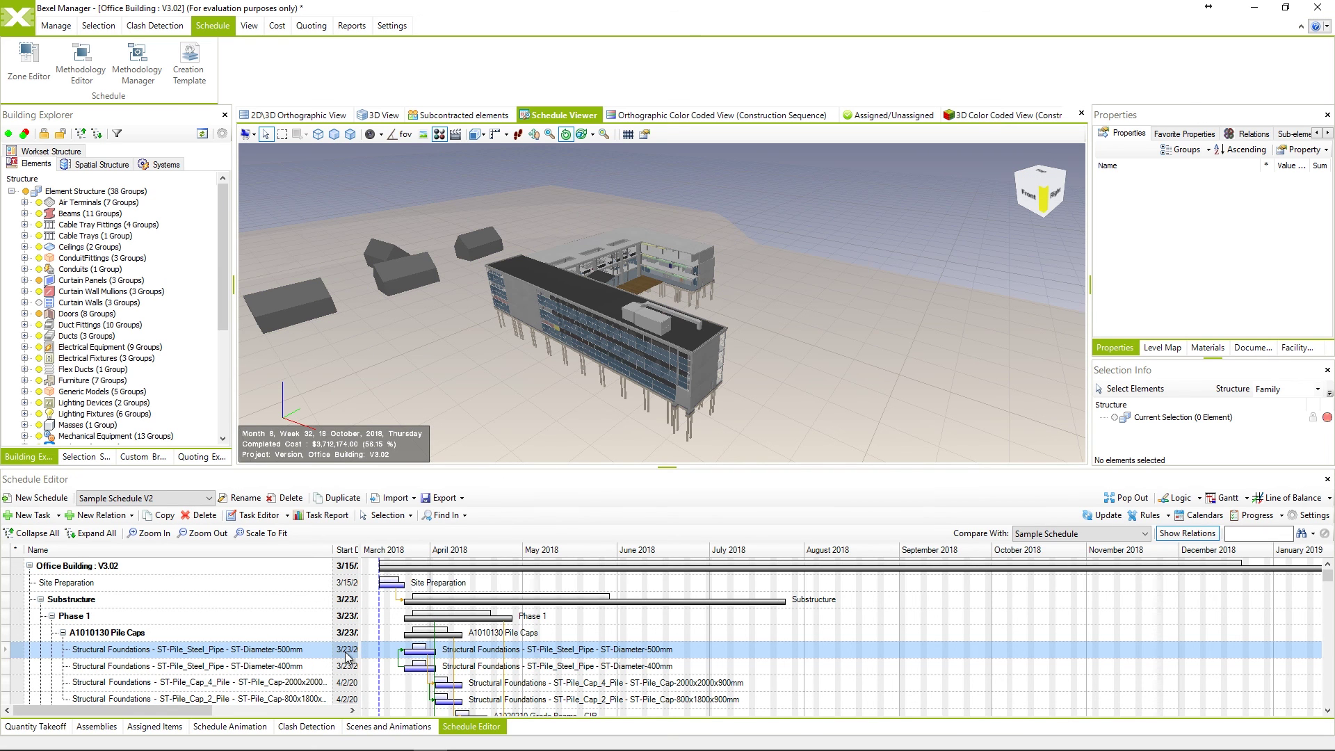
right_click(417, 654)
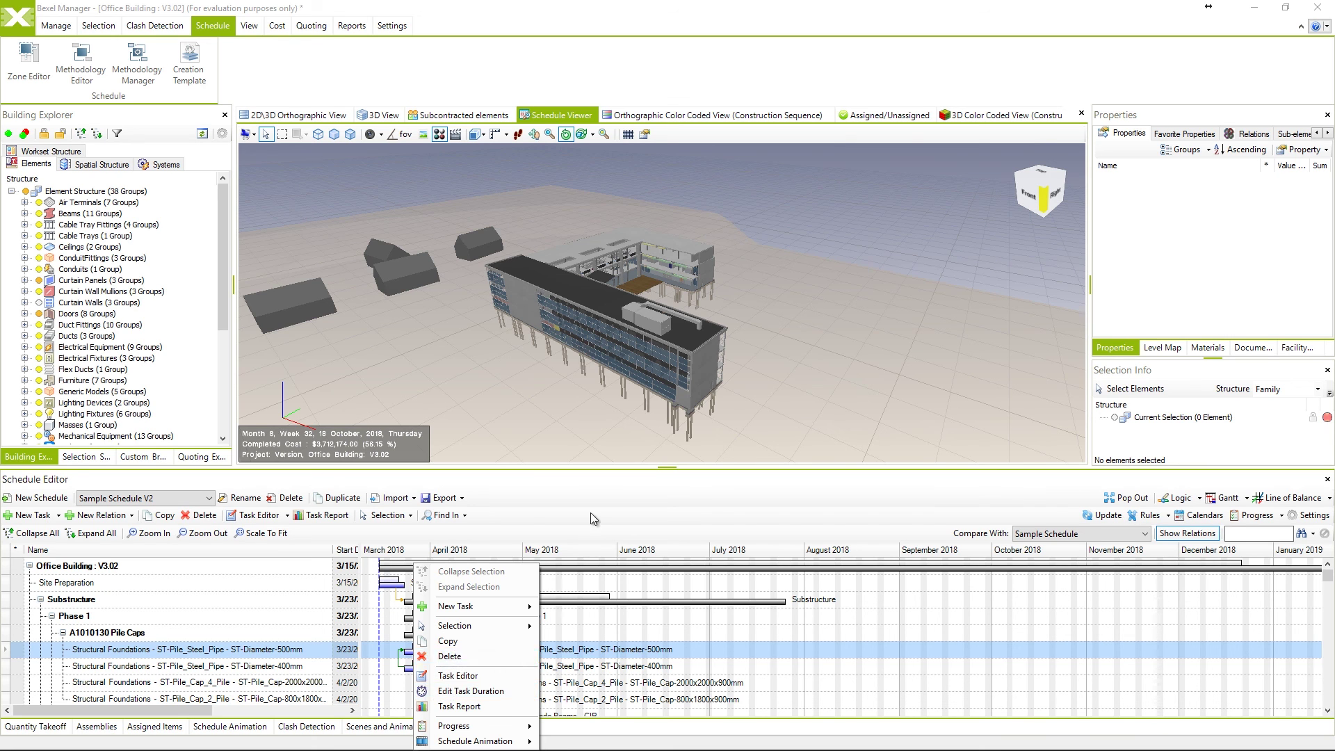
click(884, 249)
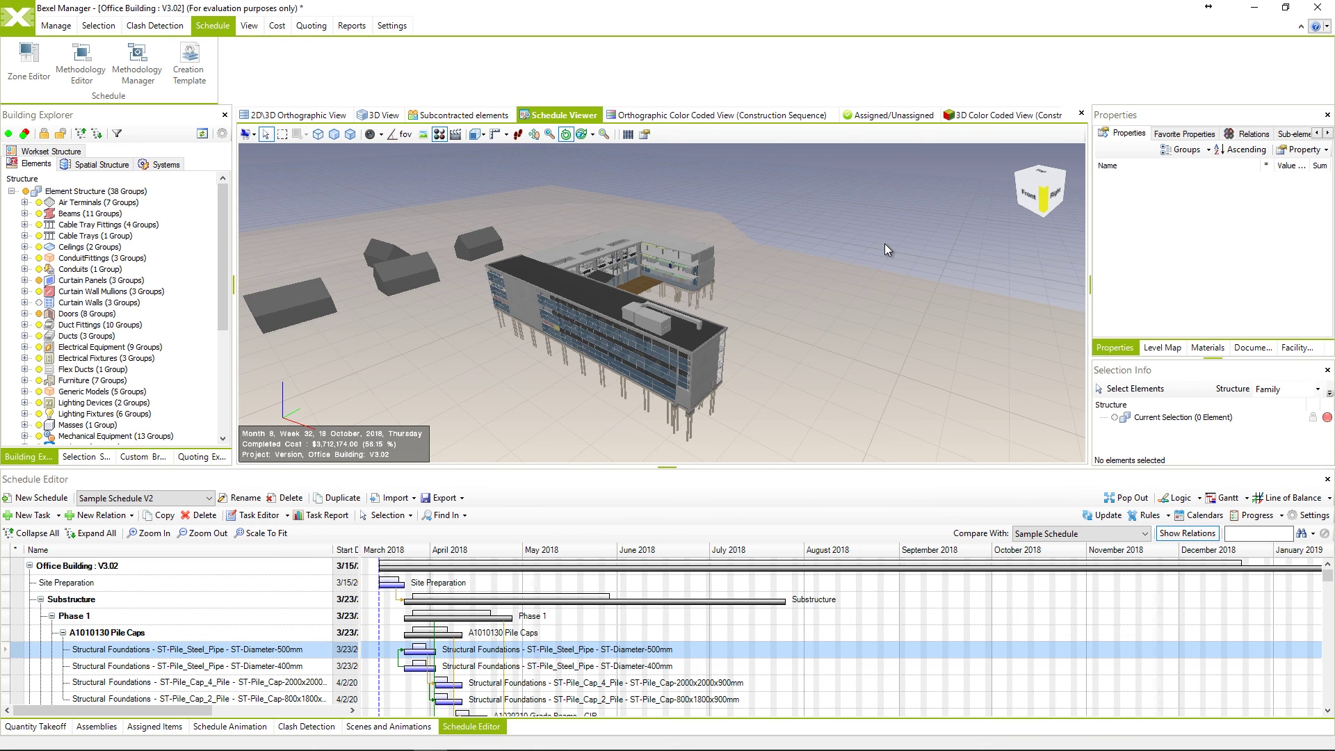